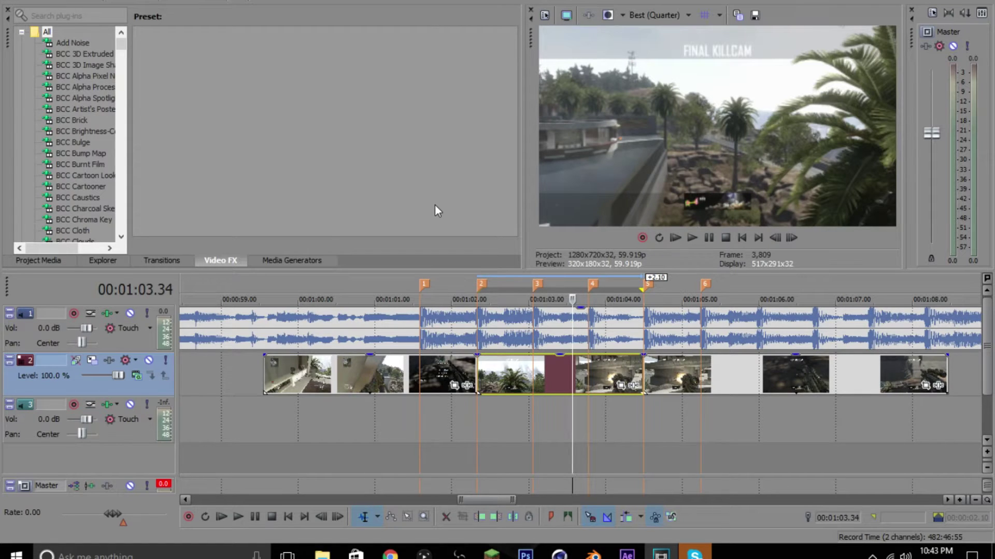
# Zoom the timeline out to show the killcam clips under the song and beat markers 1–6.
pyautogui.scroll(-3, 486, 363)
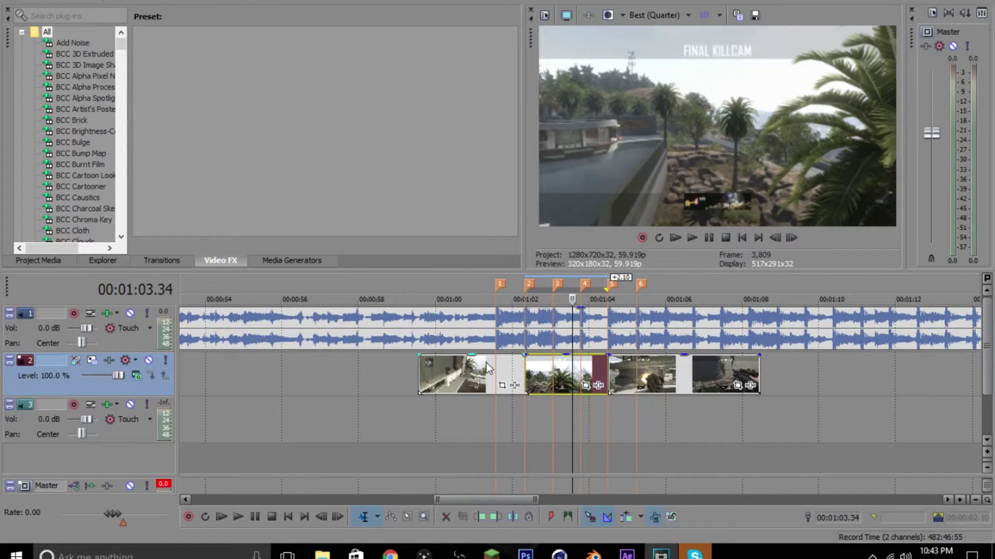
pyautogui.click(496, 328)
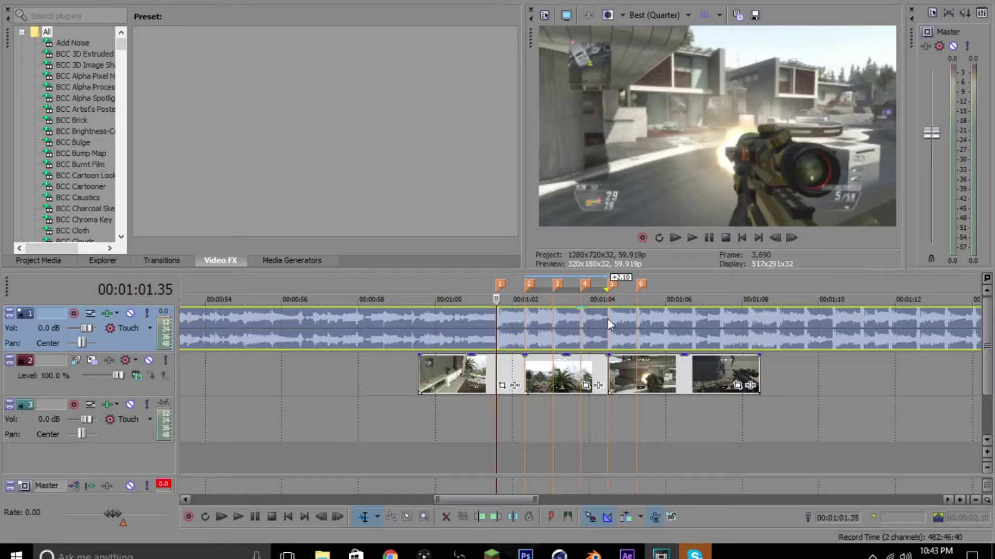
pyautogui.press('space')
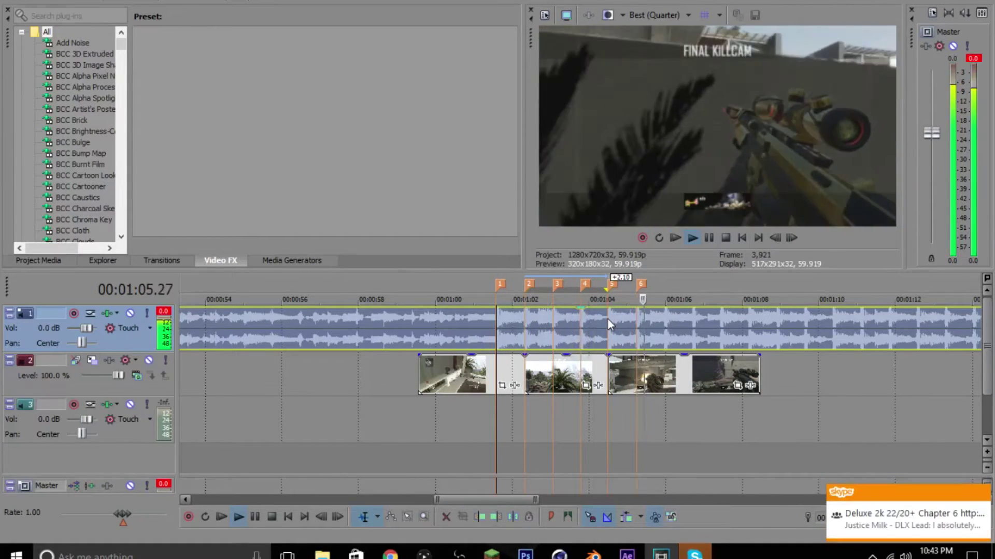
pyautogui.press('space')
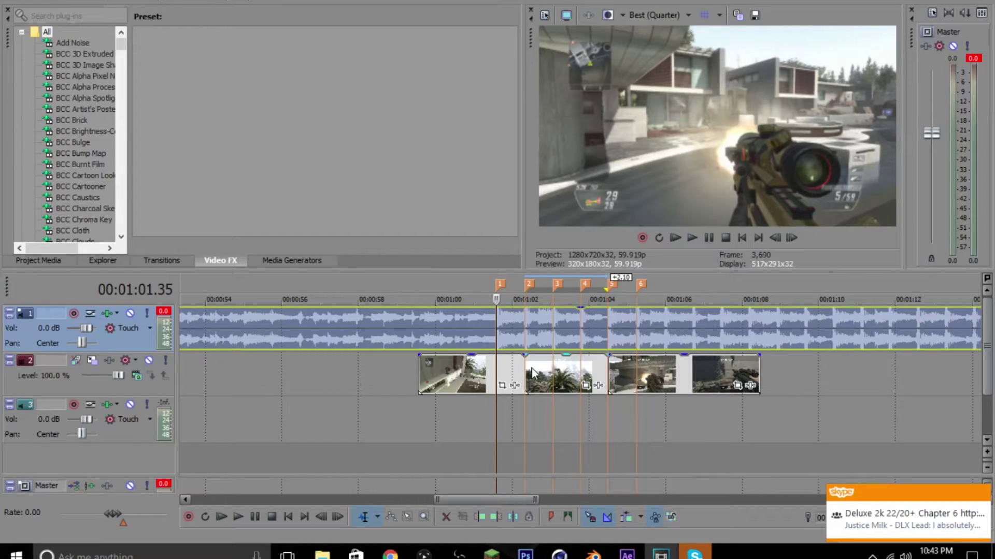
pyautogui.click(414, 362)
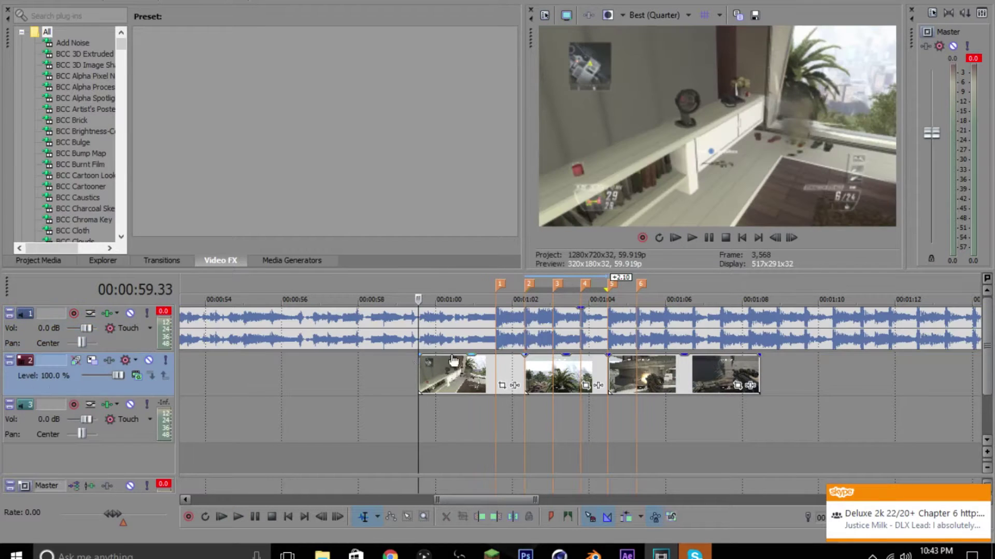
pyautogui.click(496, 315)
pyautogui.click(527, 319)
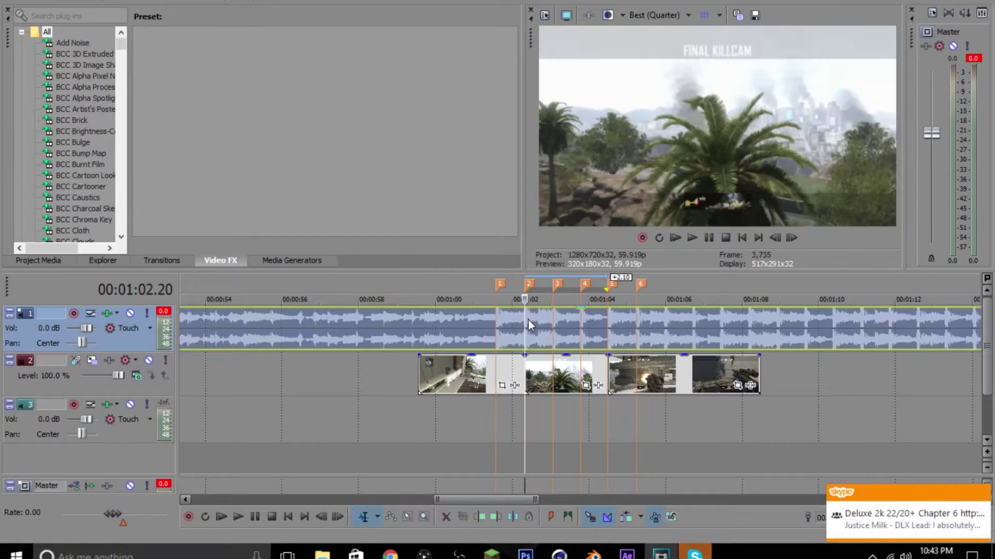
pyautogui.click(497, 318)
pyautogui.scroll(2, 514, 321)
pyautogui.scroll(5, 515, 321)
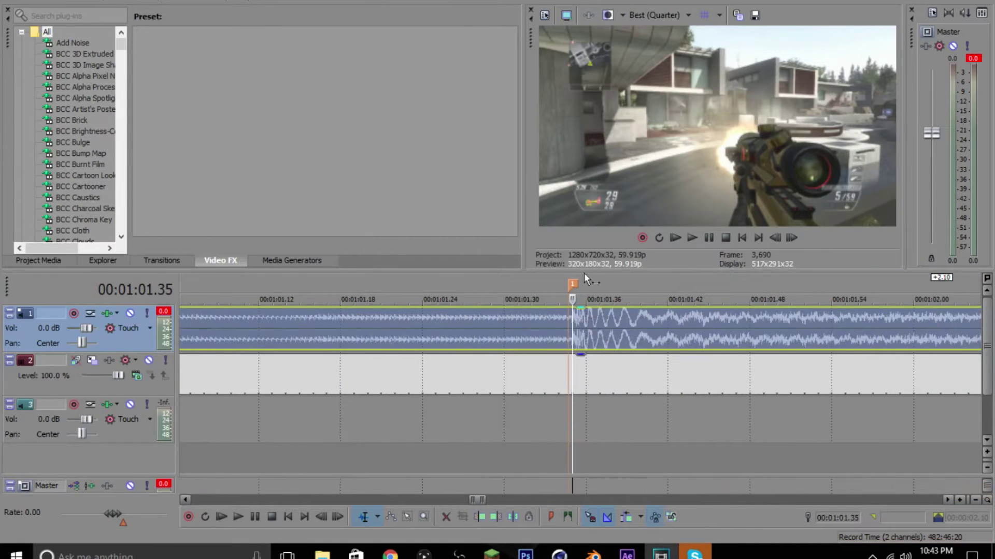
pyautogui.scroll(-3, 602, 332)
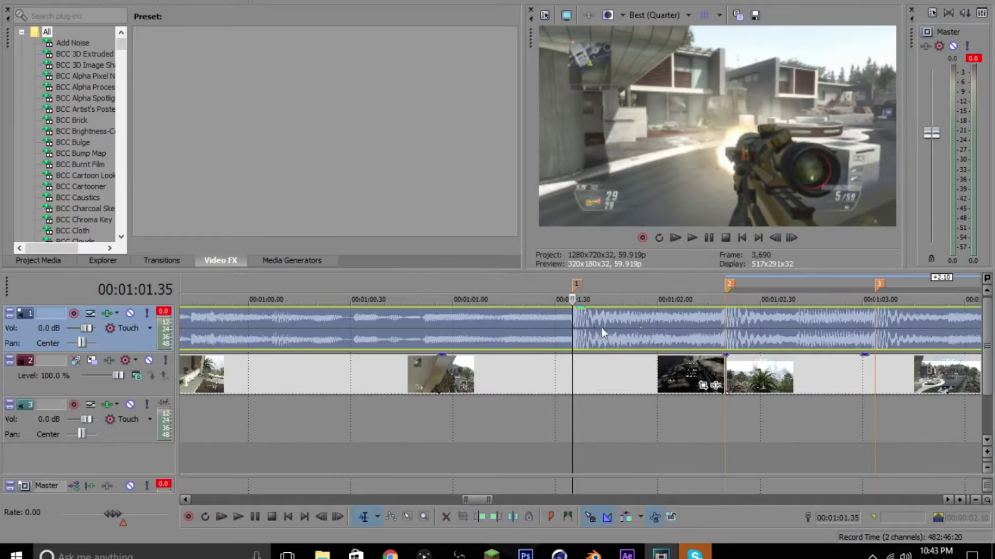
pyautogui.scroll(-4, 729, 326)
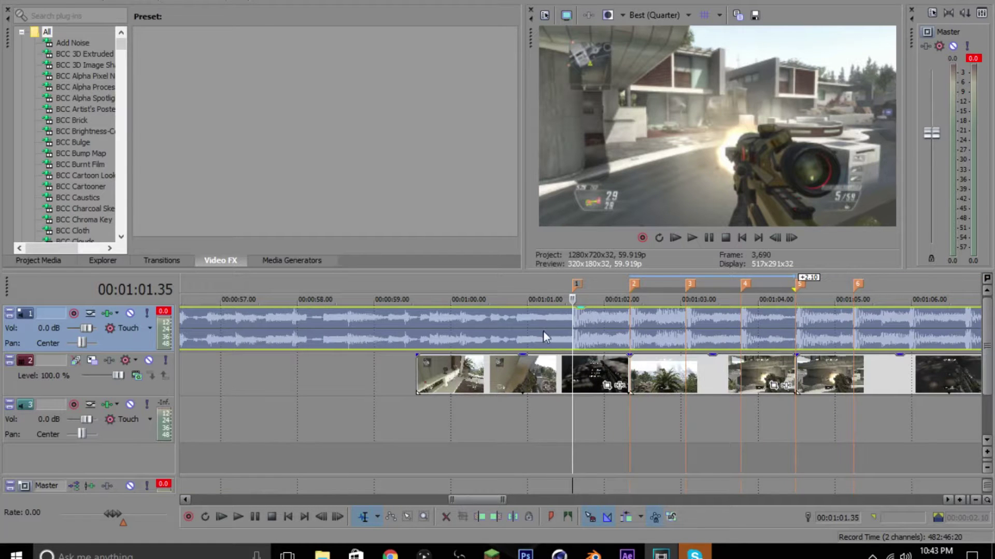
pyautogui.press('space')
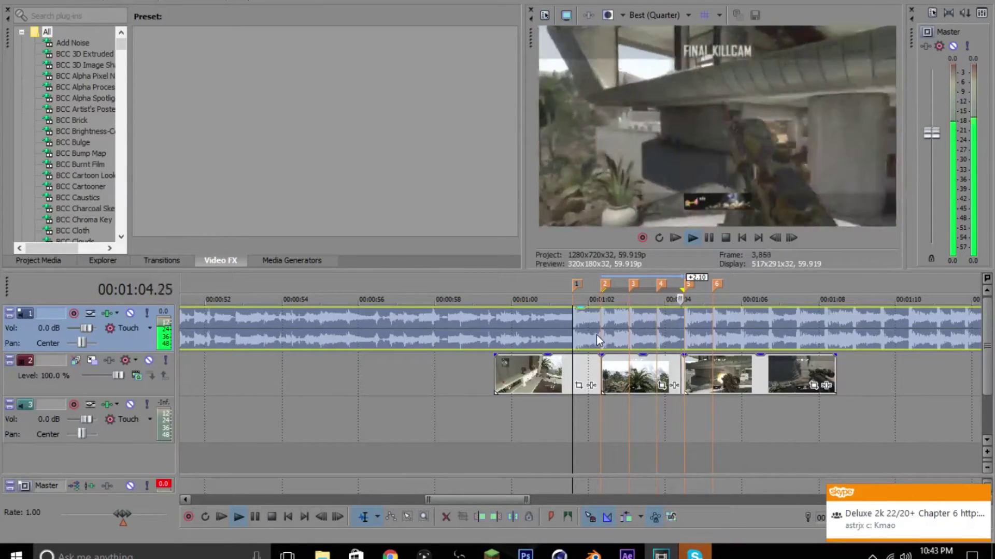
pyautogui.press('space')
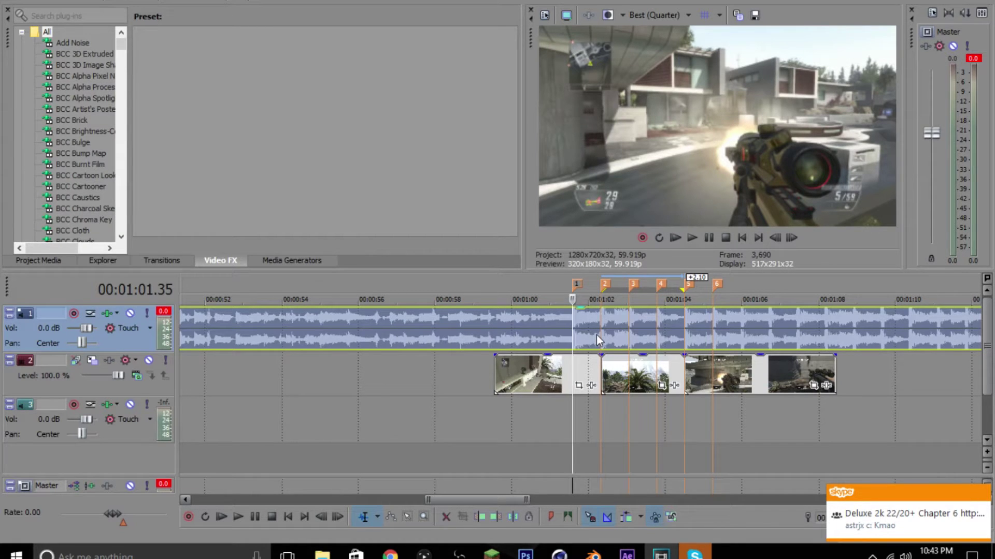
# Preview the first killcam clip from its start and from beat marker 1.
pyautogui.click(496, 370)
pyautogui.press('space')
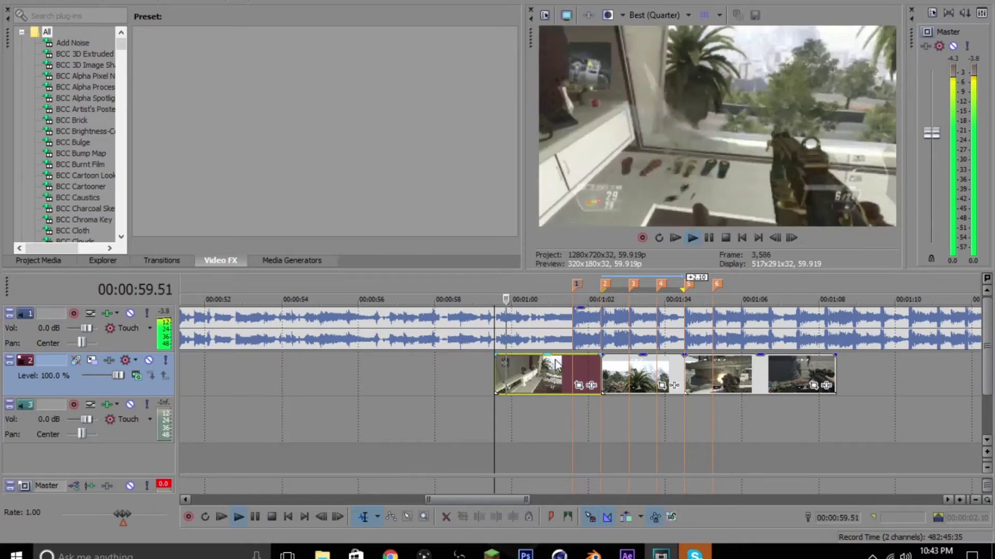
pyautogui.press('space')
pyautogui.click(571, 369)
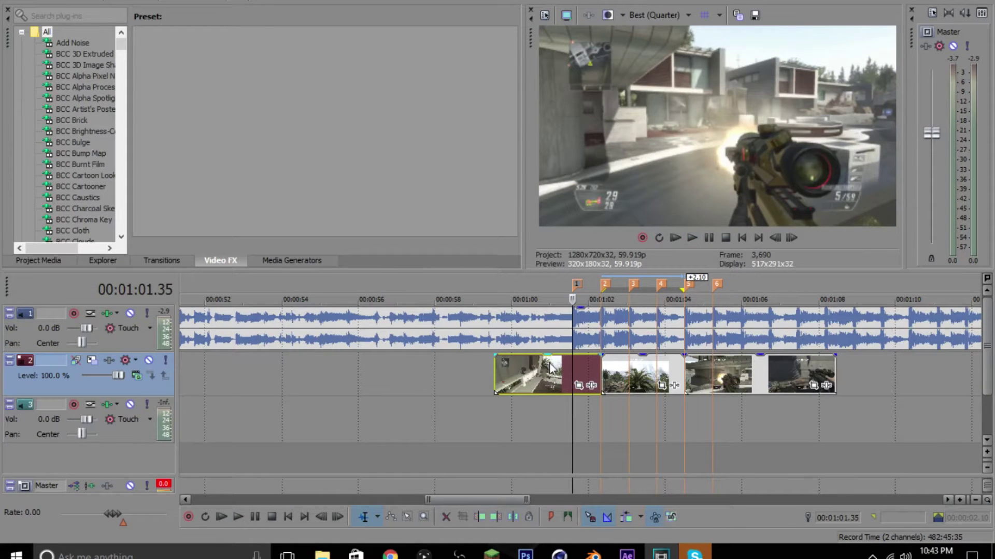
pyautogui.click(499, 366)
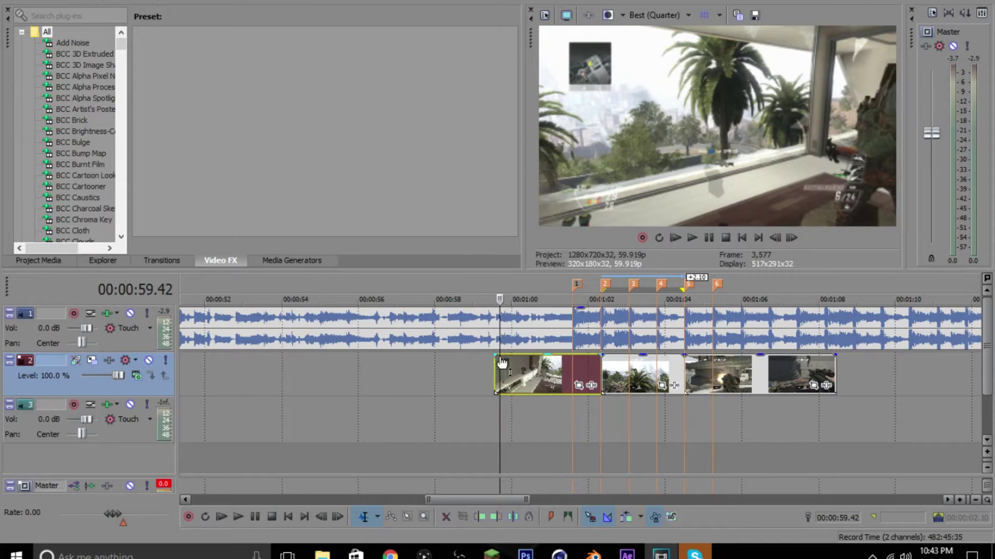
pyautogui.press('space')
pyautogui.press('space')
pyautogui.click(574, 330)
pyautogui.press('space')
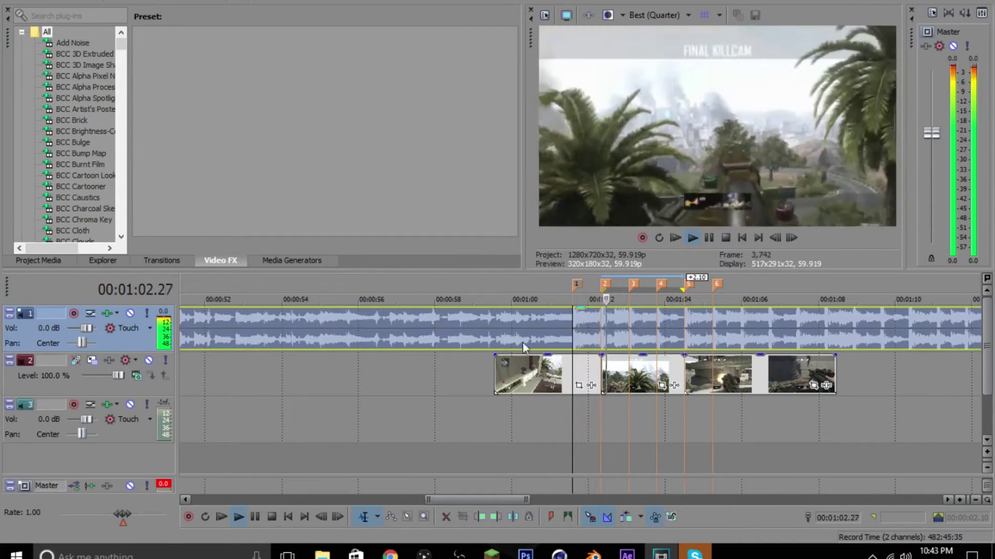
pyautogui.press('space')
pyautogui.click(502, 367)
pyautogui.press('space')
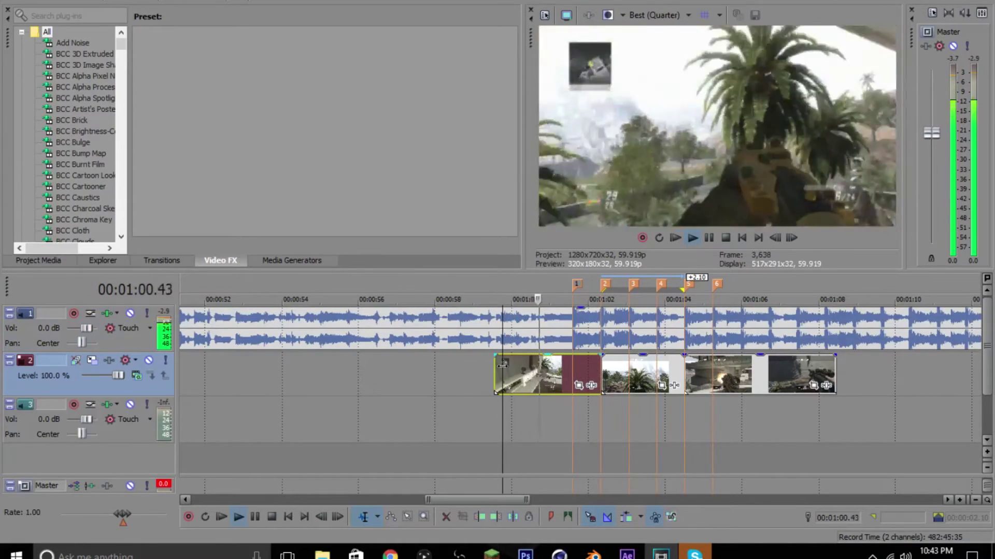
pyautogui.press('space')
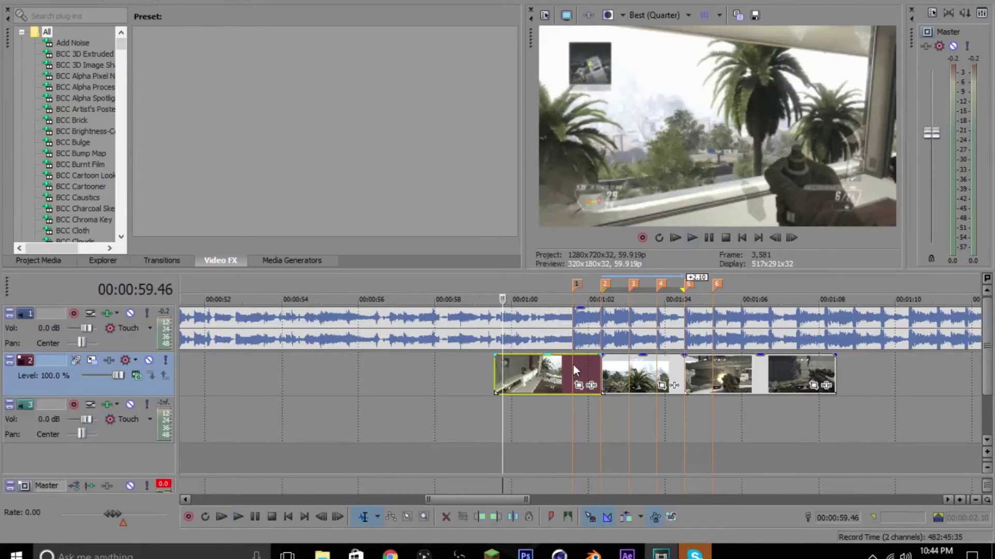
pyautogui.click(573, 366)
# Nudge the first clip later, extend it to earlier footage, and split it at 00:00:59.08.
pyautogui.moveTo(573, 362); pyautogui.dragTo(584, 368)
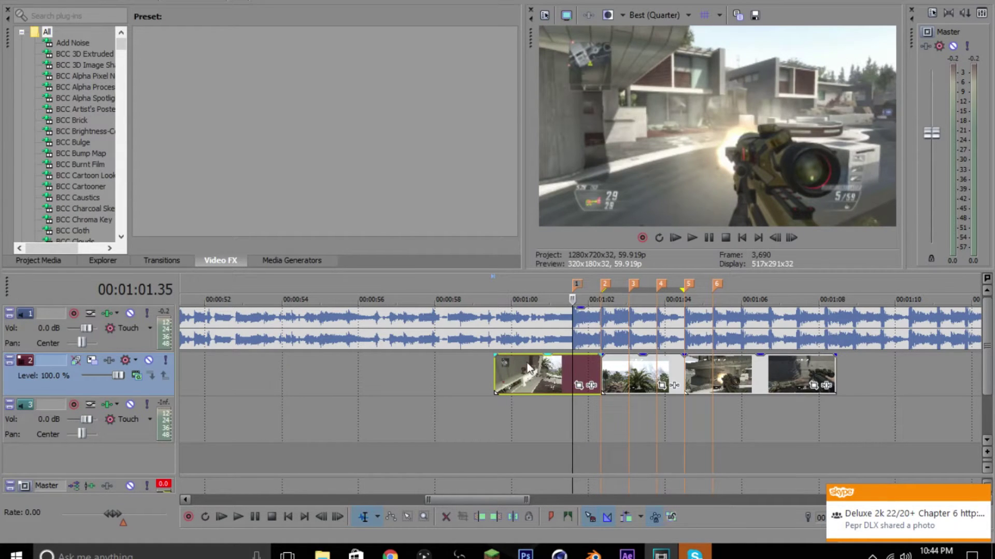
pyautogui.click(485, 385)
pyautogui.moveTo(494, 383); pyautogui.dragTo(361, 373)
pyautogui.click(369, 373)
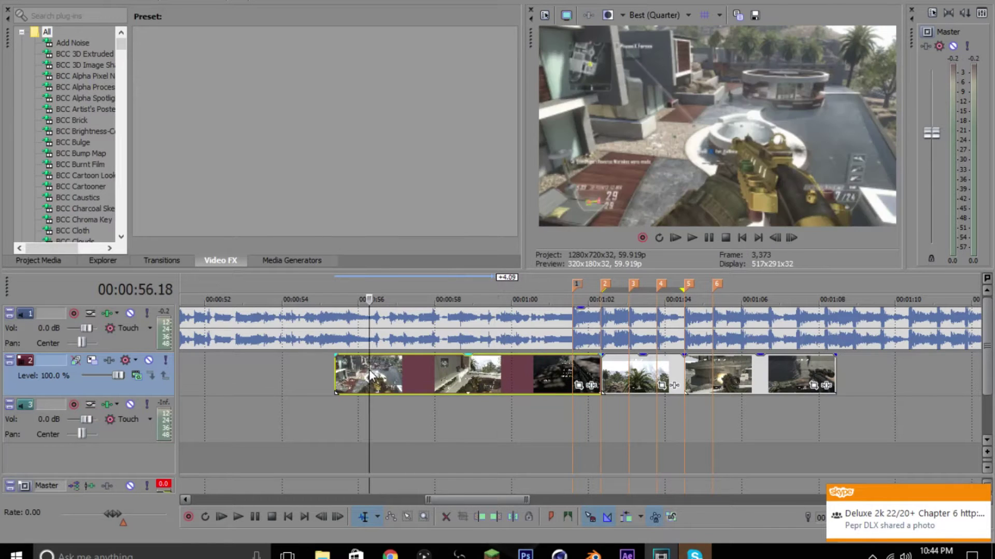
pyautogui.click(477, 369)
pyautogui.press('space')
pyautogui.press('space')
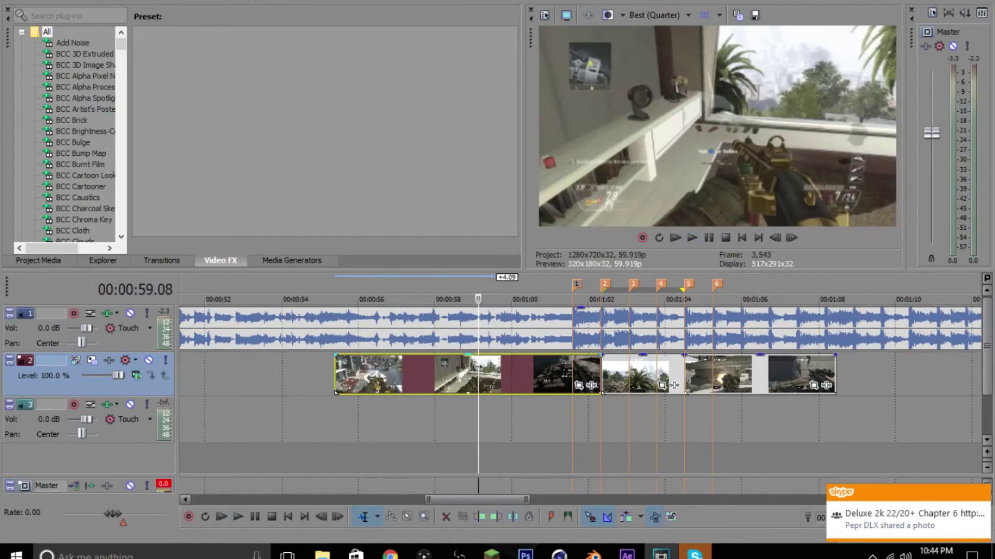
pyautogui.press('s')
pyautogui.rightClick(438, 372)
pyautogui.click(492, 251)
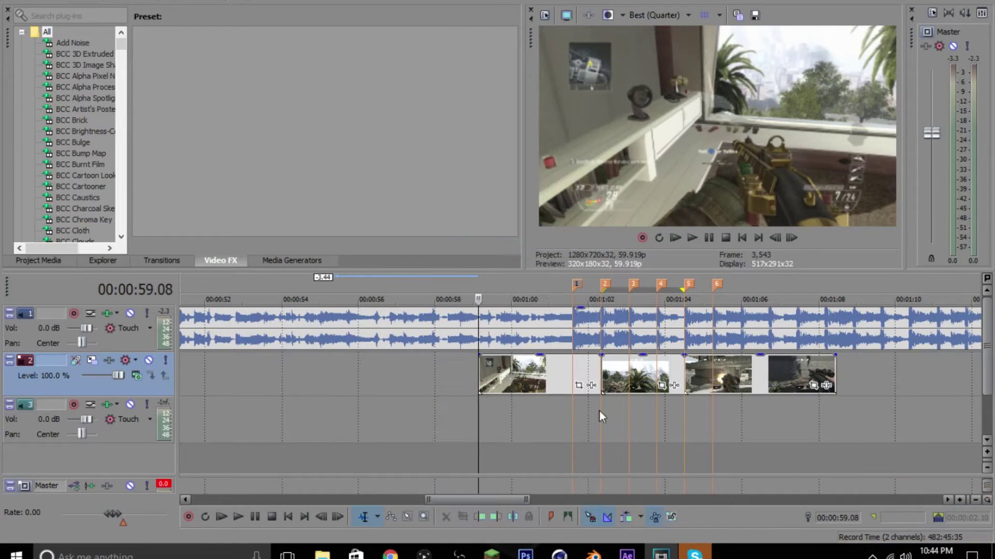
pyautogui.click(602, 369)
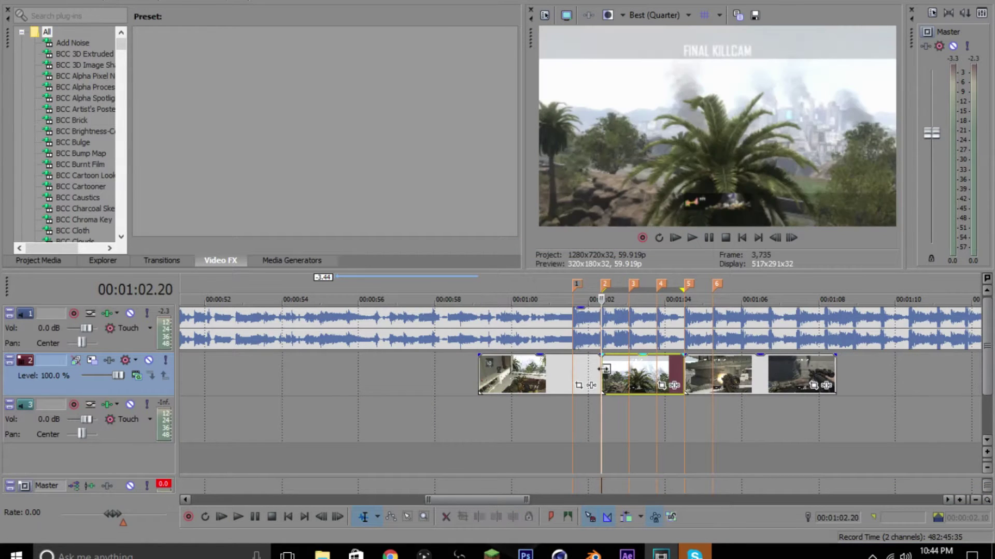
pyautogui.click(580, 363)
pyautogui.click(574, 363)
pyautogui.press('space')
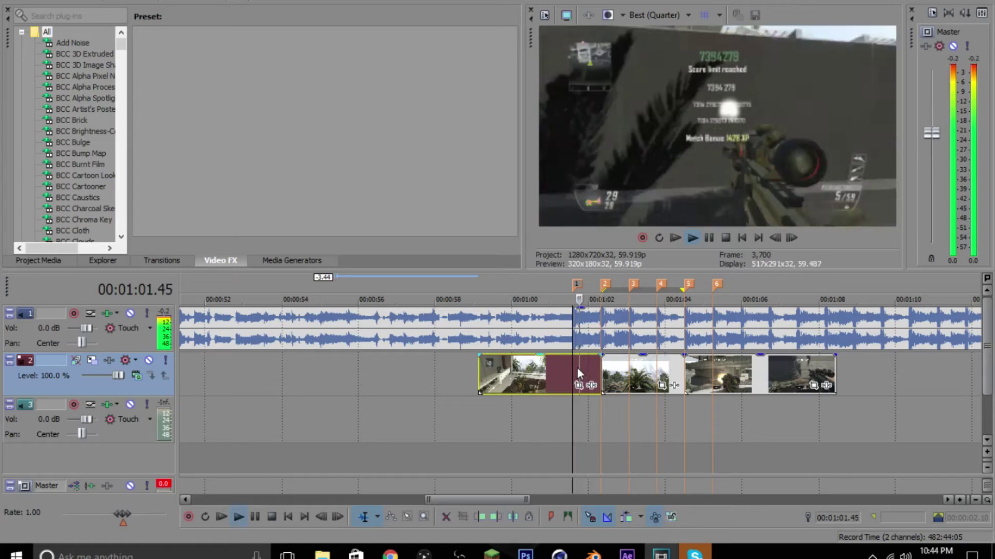
pyautogui.press('space')
pyautogui.click(602, 369)
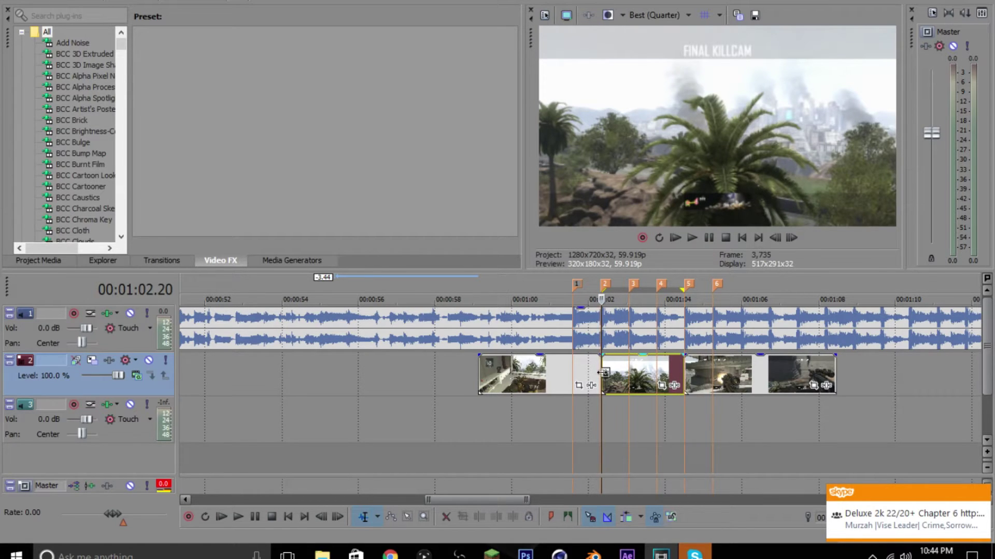
pyautogui.click(629, 368)
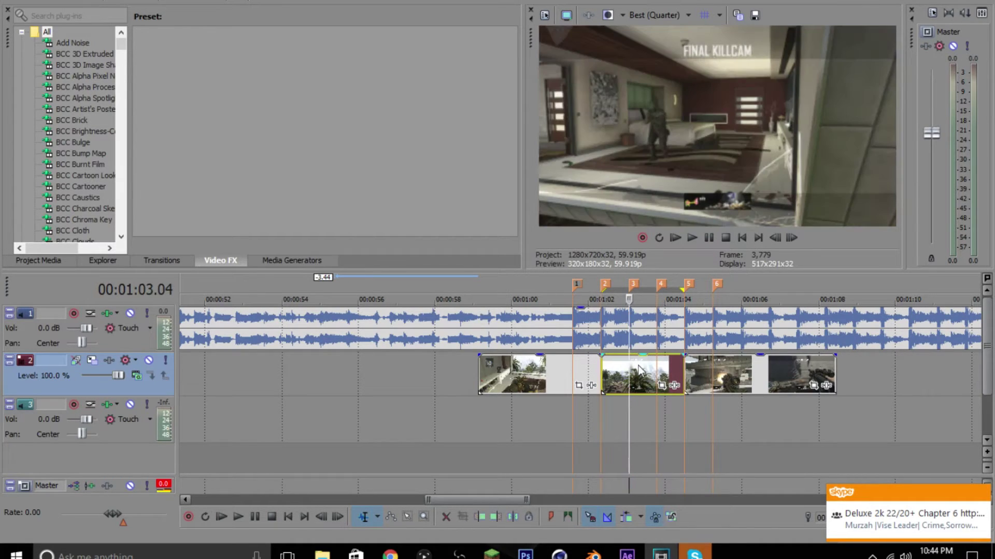
pyautogui.click(657, 367)
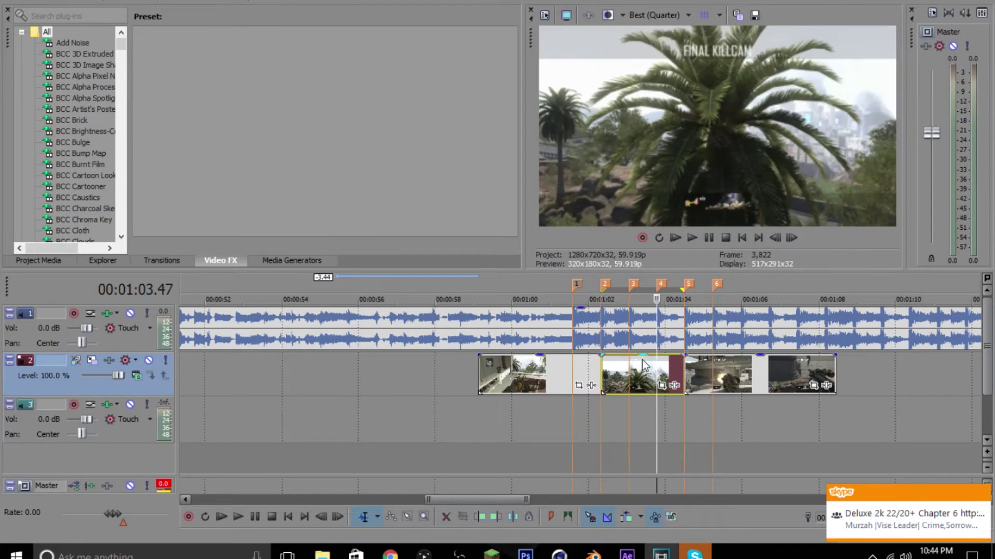
pyautogui.press('space')
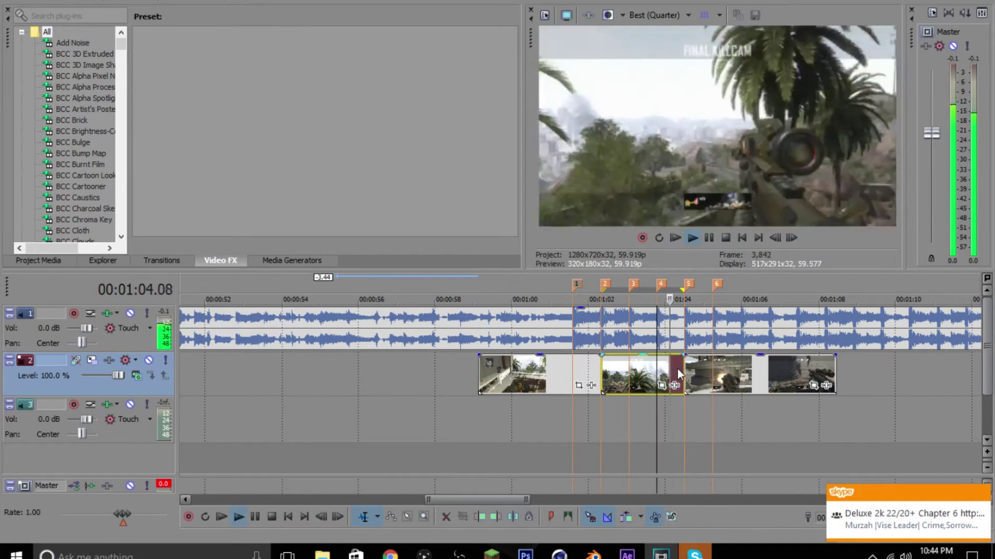
pyautogui.press('space')
pyautogui.press('space')
pyautogui.press('space')
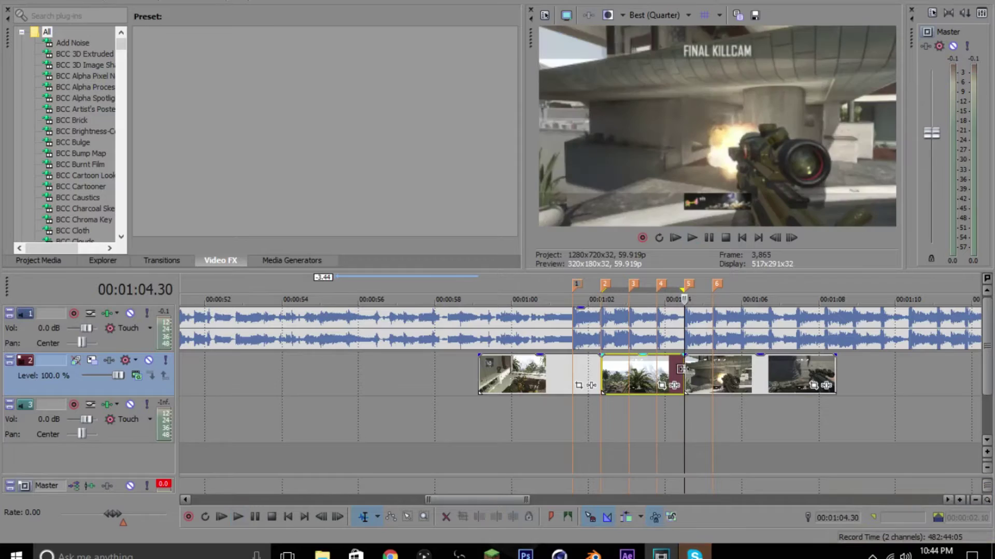
pyautogui.press('space')
pyautogui.press('space')
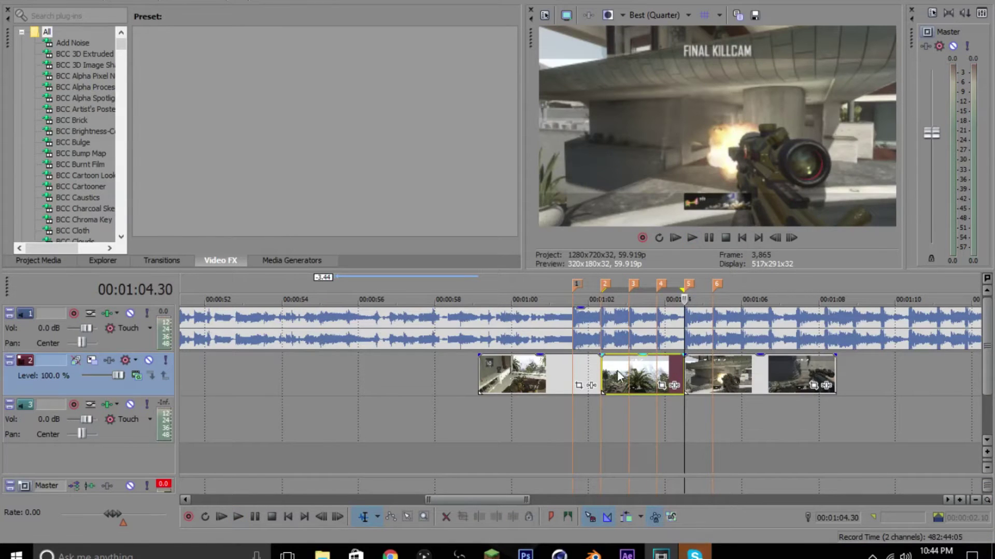
# Nudge the second clip slightly later and play back to check its timing around 00:01:03.22.
pyautogui.click(646, 372)
pyautogui.scroll(5, 646, 372)
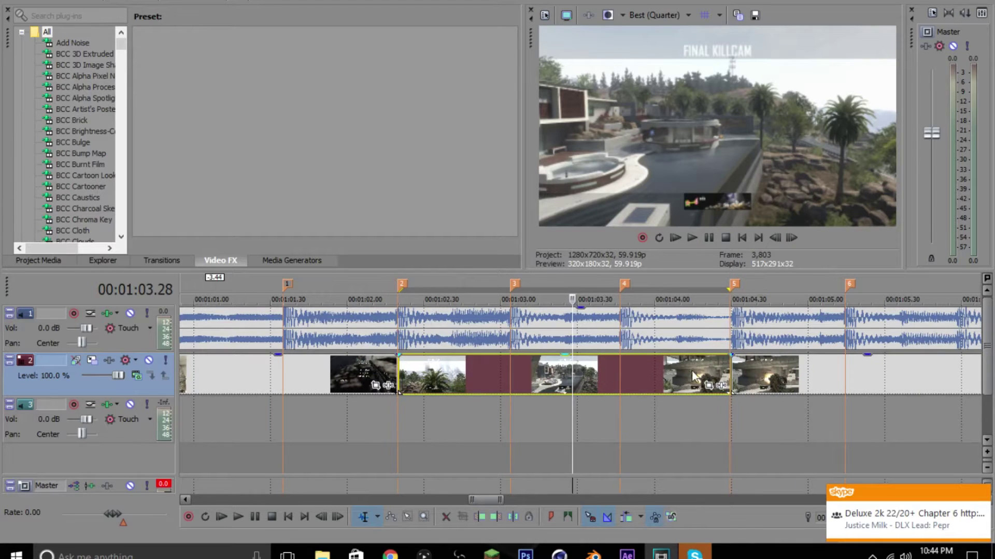
pyautogui.moveTo(694, 376)
pyautogui.mouseDown()
pyautogui.moveTo(617, 365)
pyautogui.moveTo(809, 383)
pyautogui.moveTo(706, 381)
pyautogui.moveTo(688, 369)
pyautogui.mouseUp()
pyautogui.press('space')
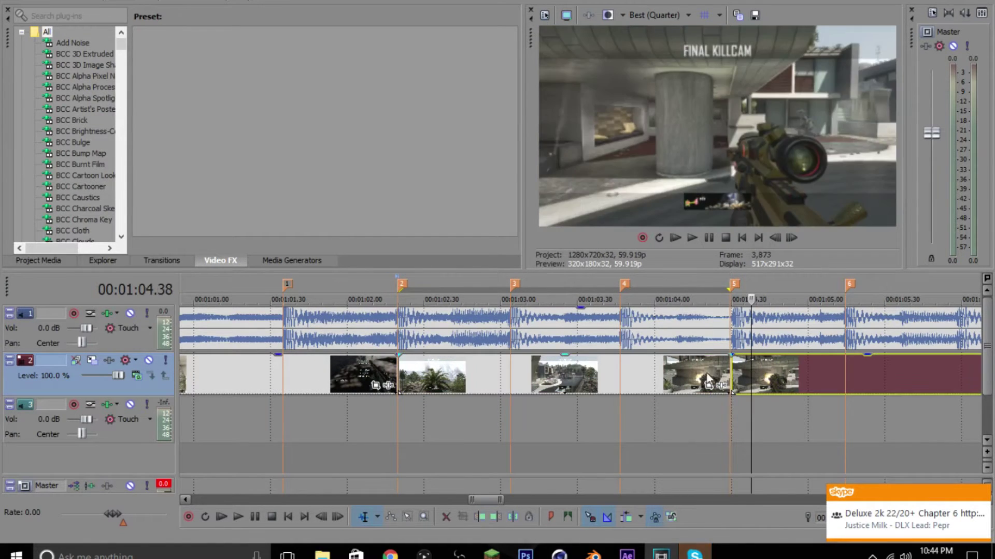
pyautogui.hotkey('ctrl', 'z')
pyautogui.press('space')
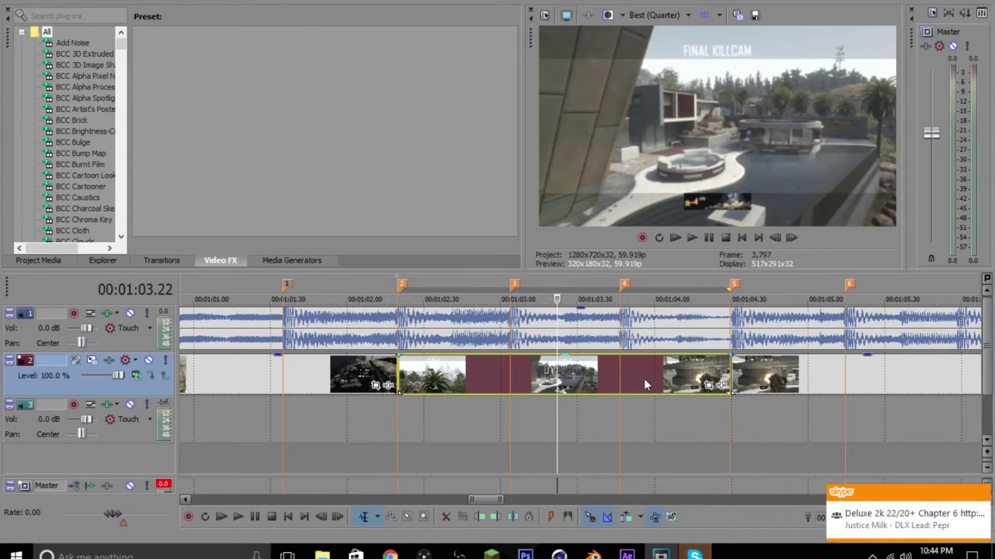
# Add a velocity envelope with points at markers 3 and 4, before marker 3, 00:01:04.04 and 00:01:04.19.
pyautogui.rightClick(589, 381)
pyautogui.moveTo(711, 398)
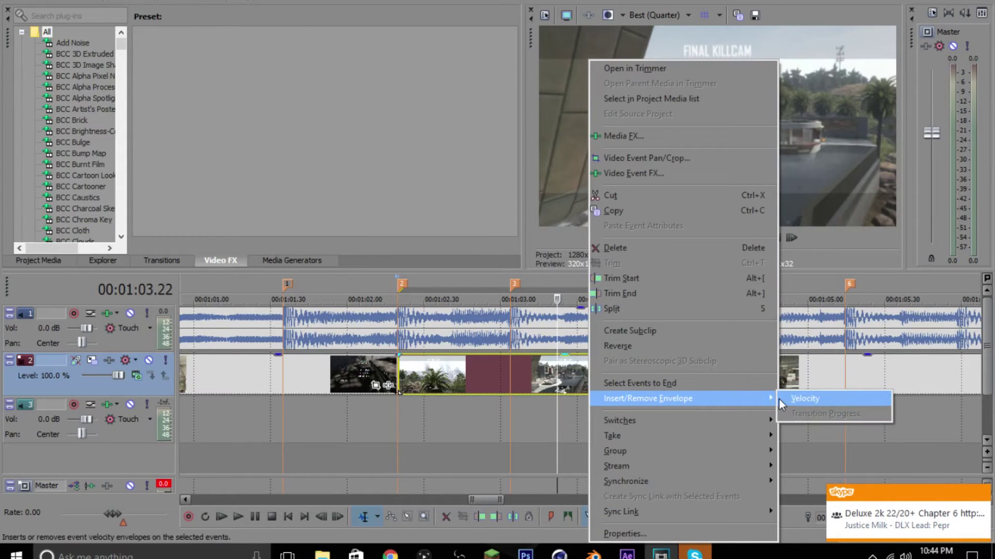
pyautogui.click(782, 399)
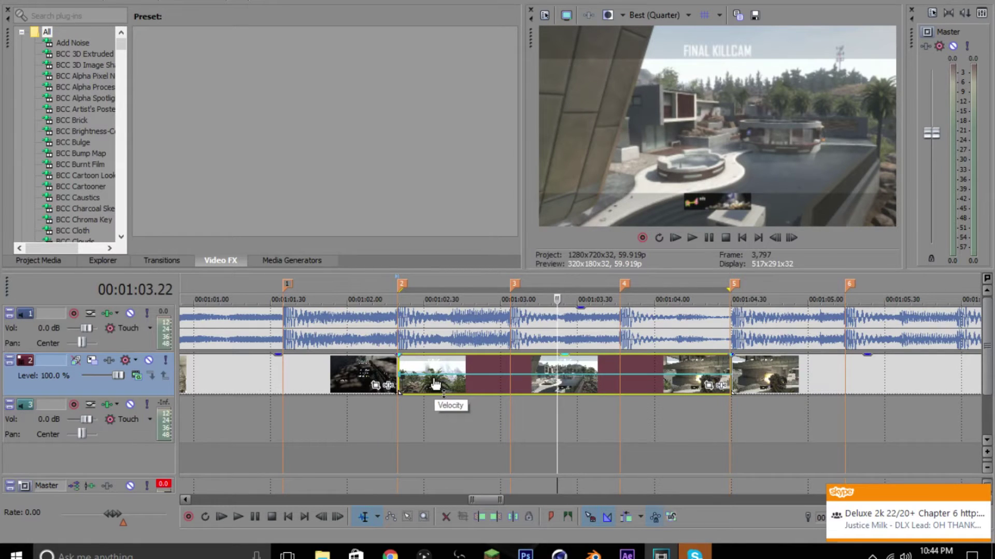
pyautogui.doubleClick(510, 375)
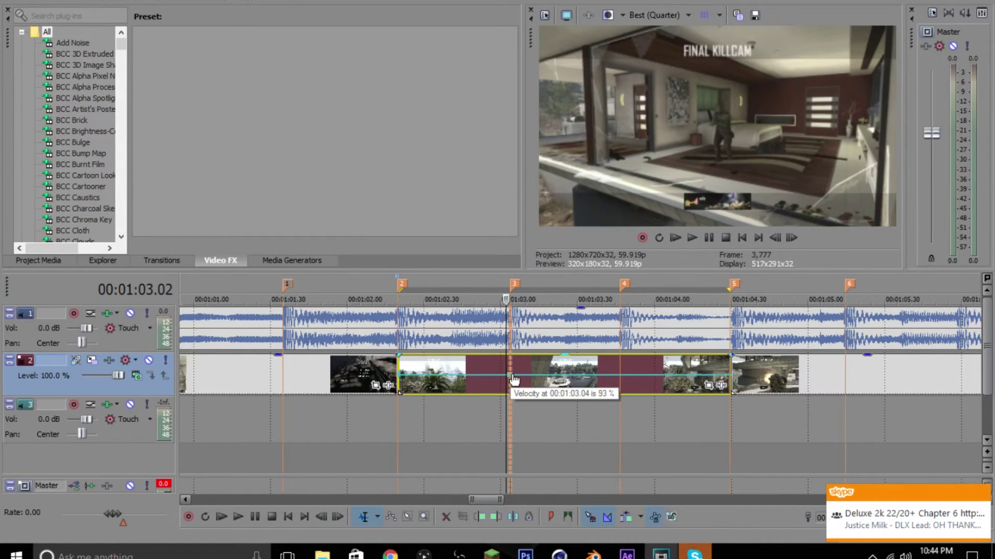
pyautogui.doubleClick(614, 376)
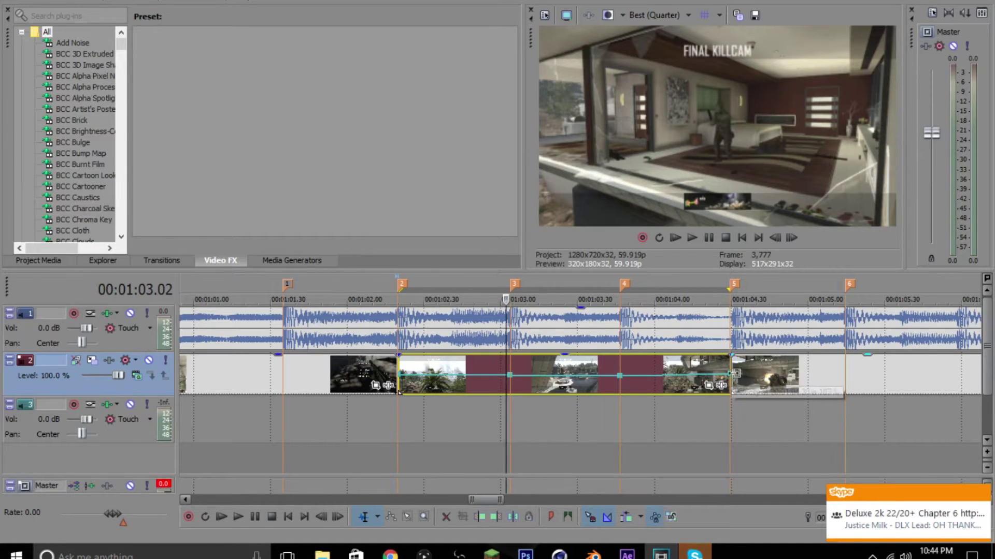
pyautogui.click(444, 376)
pyautogui.doubleClick(483, 375)
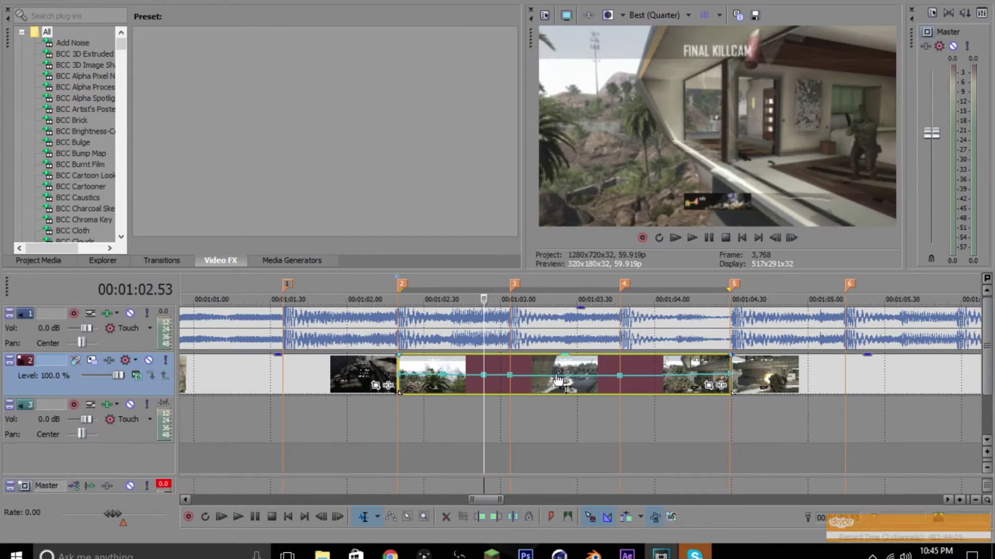
pyautogui.press('space')
pyautogui.press('space')
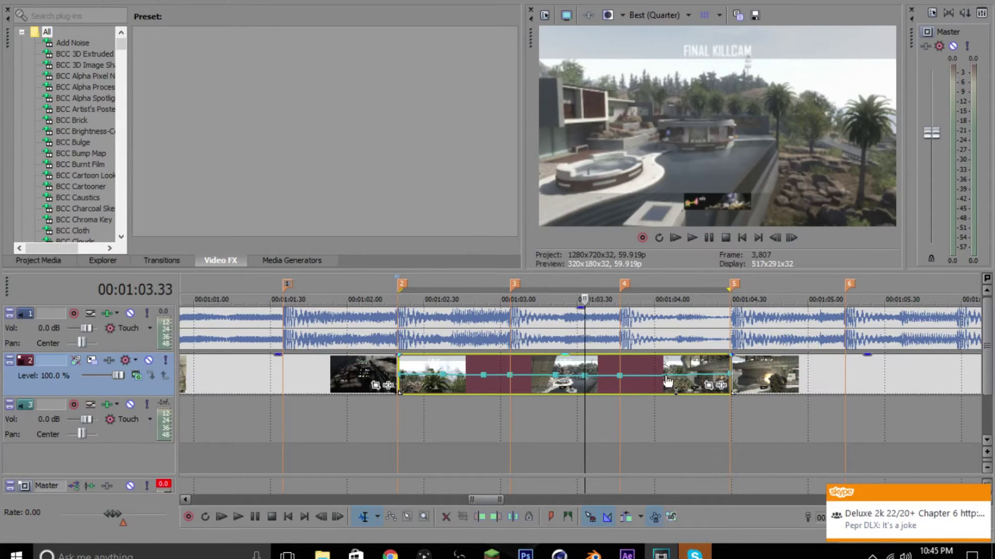
pyautogui.doubleClick(664, 375)
pyautogui.doubleClick(702, 375)
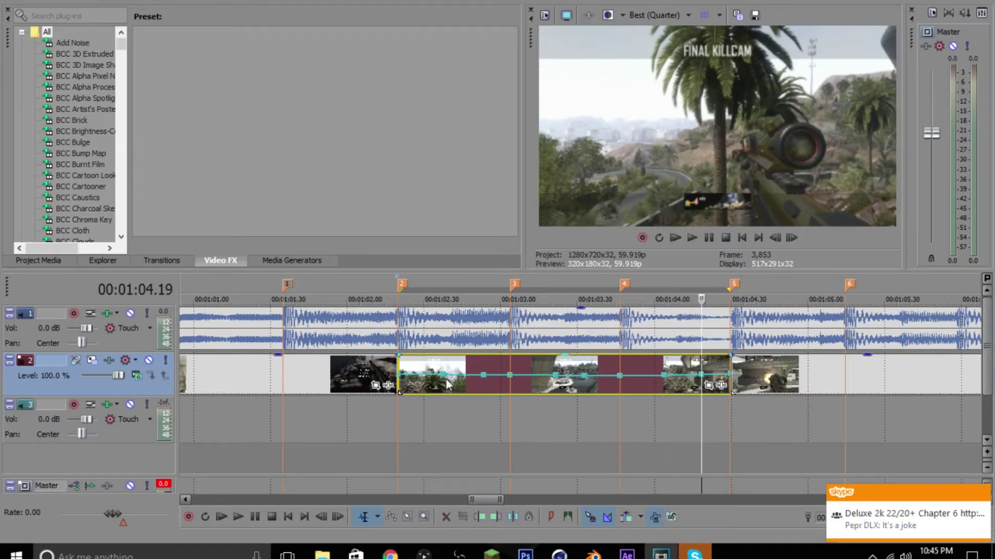
# Set velocity to 300% at the clip start and markers 3 and 4, and 141% near marker 5.
pyautogui.moveTo(396, 374); pyautogui.dragTo(399, 357)
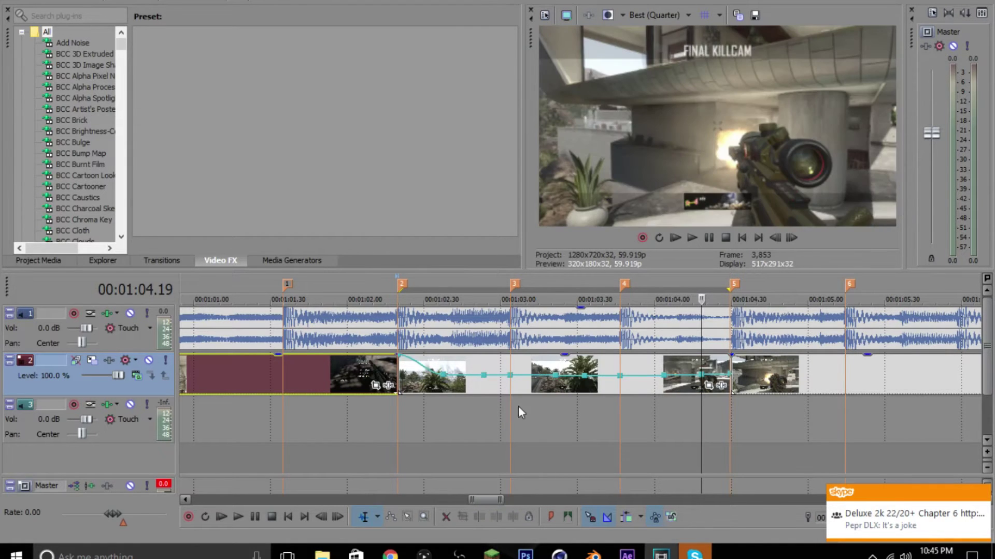
pyautogui.moveTo(512, 381); pyautogui.dragTo(511, 357)
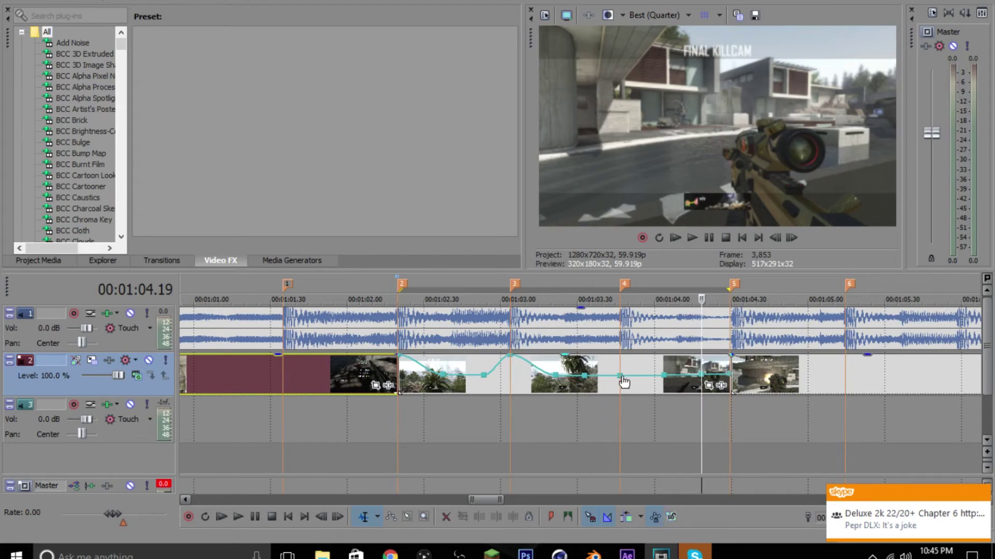
pyautogui.moveTo(621, 379); pyautogui.dragTo(616, 355)
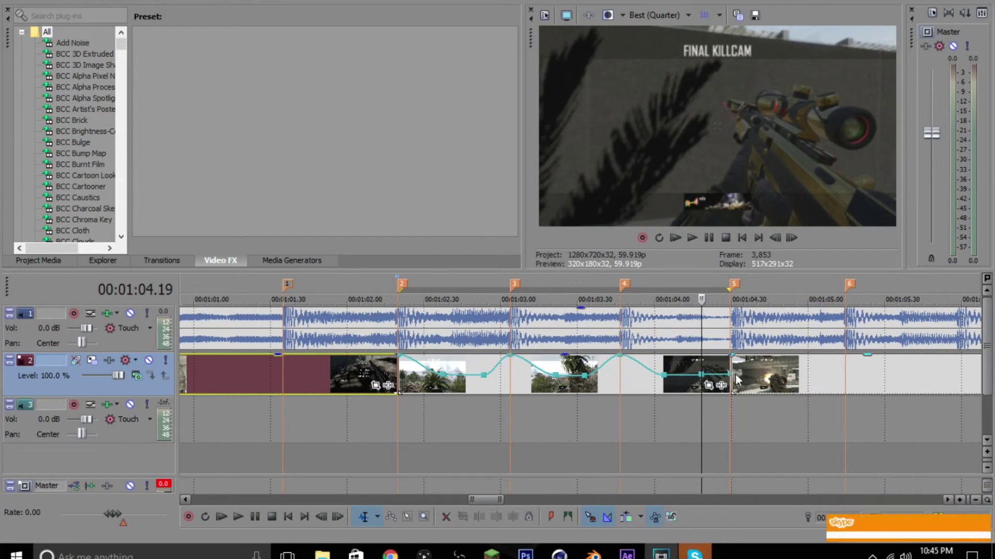
pyautogui.moveTo(730, 375); pyautogui.dragTo(730, 356)
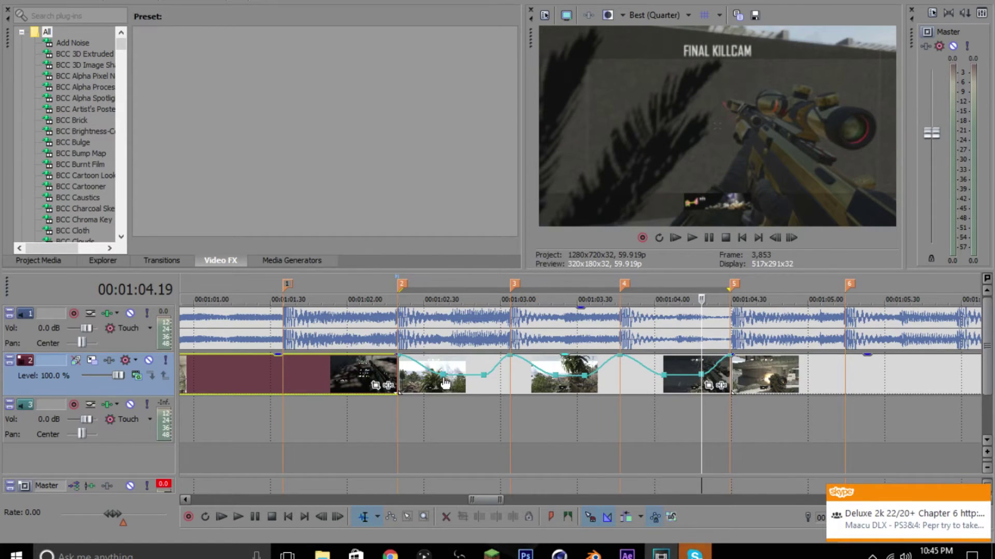
pyautogui.rightClick(444, 383)
pyautogui.click(515, 139)
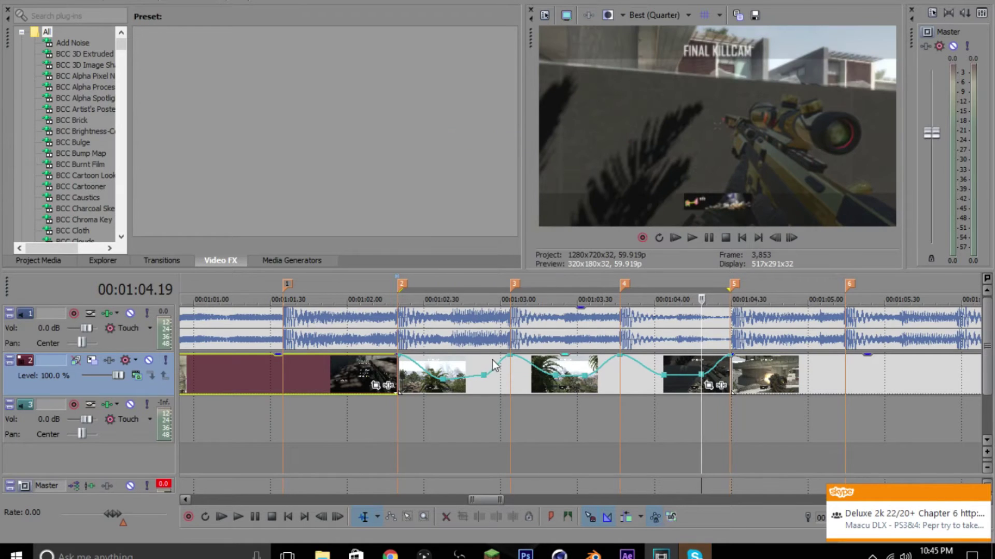
# Change the curve shape of five velocity envelope segments between markers 2 and 5.
pyautogui.rightClick(484, 372)
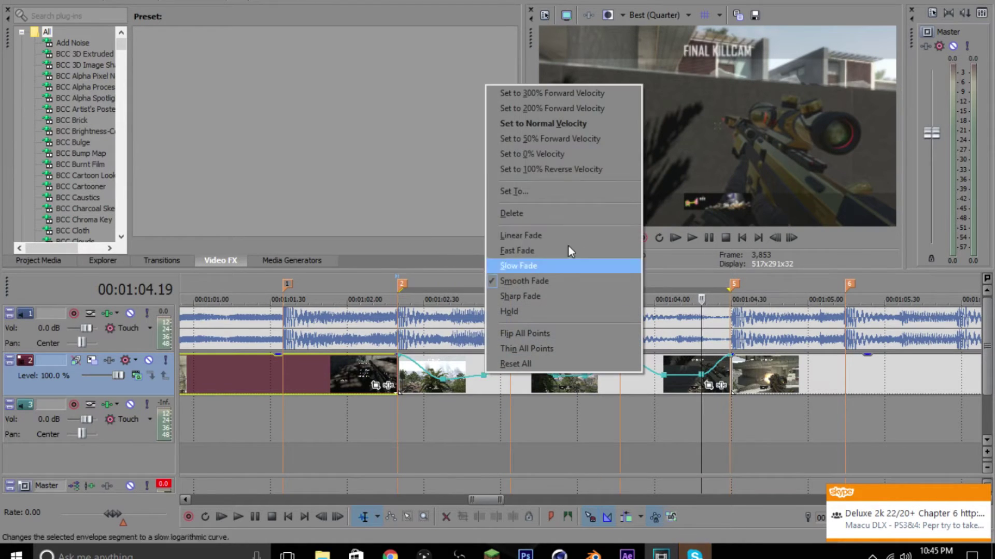
pyautogui.click(572, 141)
pyautogui.rightClick(553, 381)
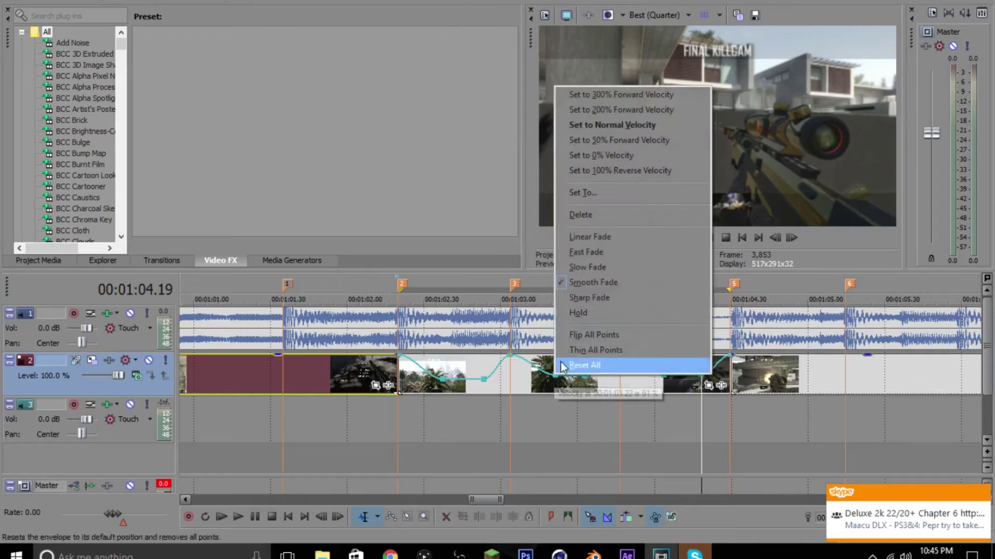
pyautogui.click(620, 157)
pyautogui.rightClick(580, 380)
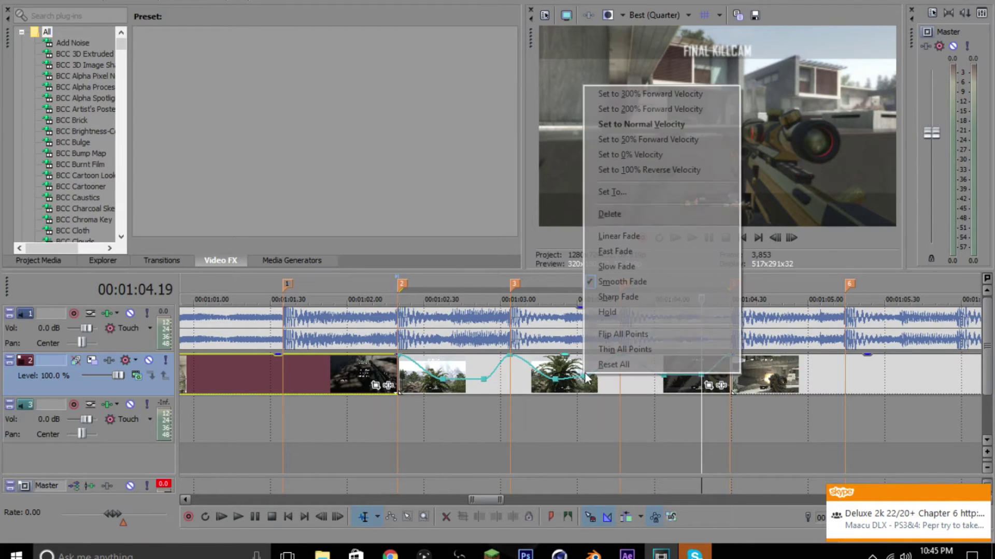
pyautogui.click(647, 140)
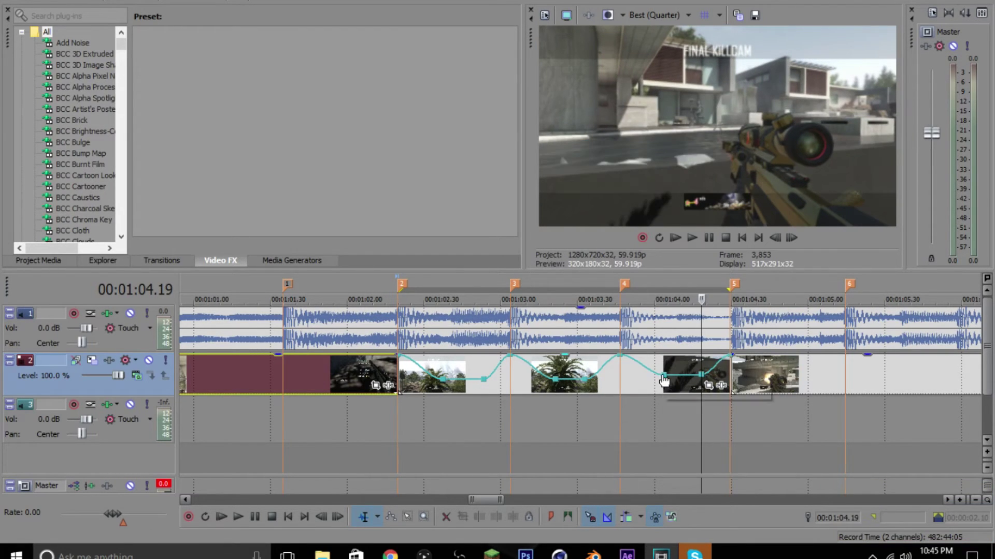
pyautogui.rightClick(663, 380)
pyautogui.click(708, 155)
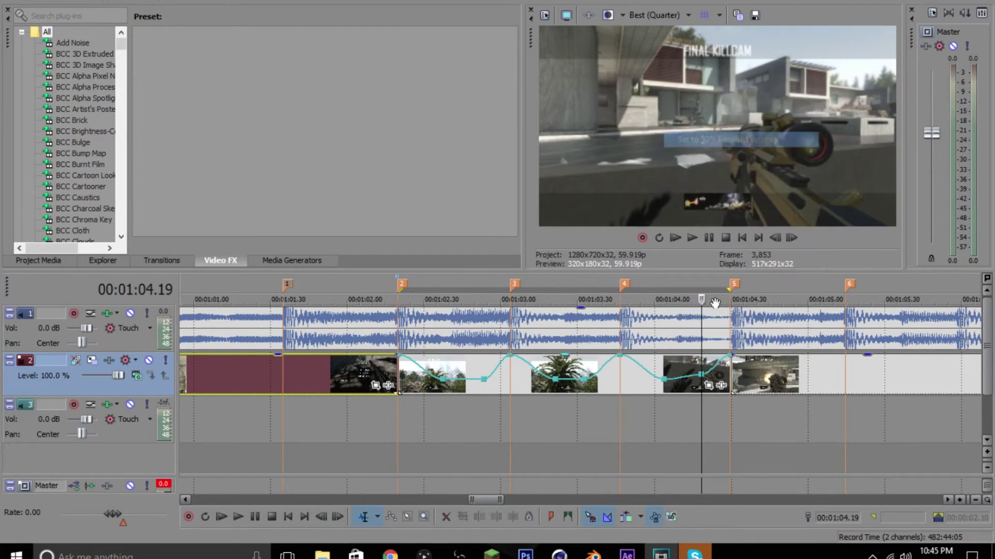
pyautogui.rightClick(701, 382)
pyautogui.click(726, 138)
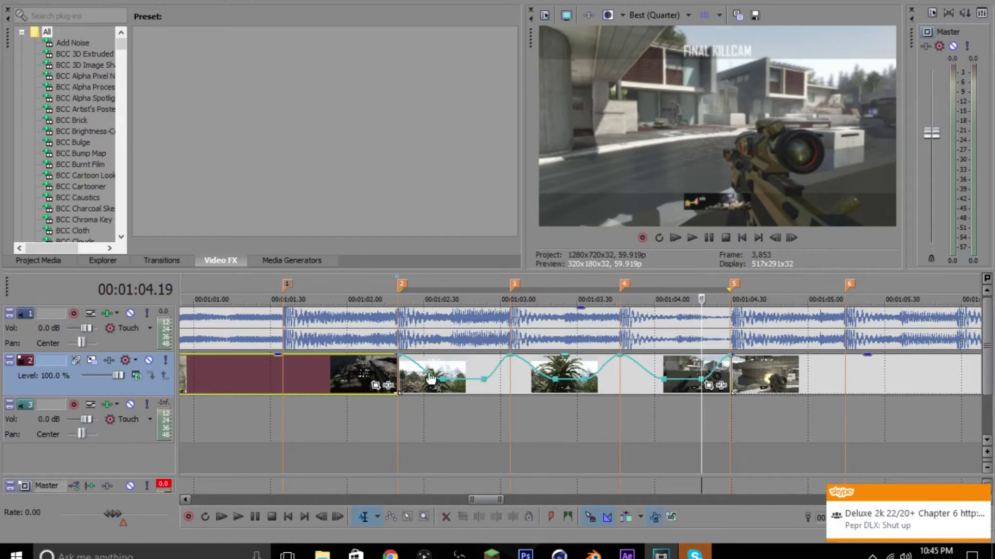
# Make the envelope segments alternate between Fast and Slow fade curves from marker 2 to marker 5.
pyautogui.rightClick(429, 376)
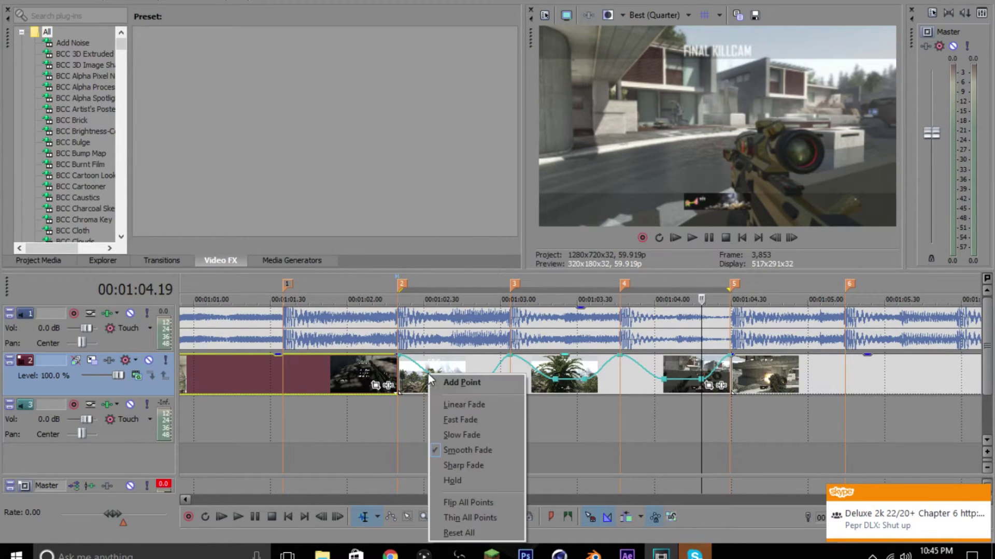
pyautogui.click(436, 414)
pyautogui.rightClick(492, 374)
pyautogui.click(536, 429)
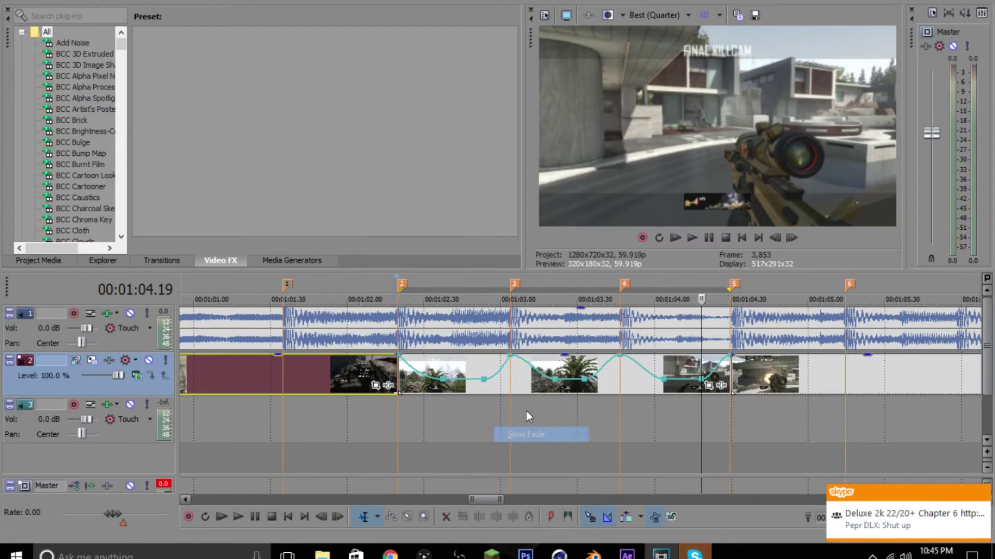
pyautogui.rightClick(525, 368)
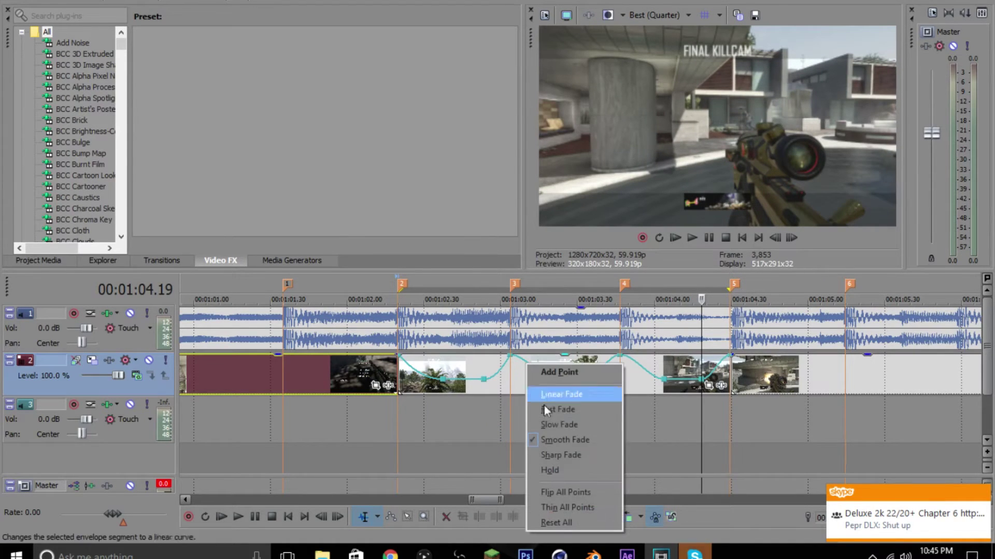
pyautogui.click(543, 405)
pyautogui.rightClick(600, 364)
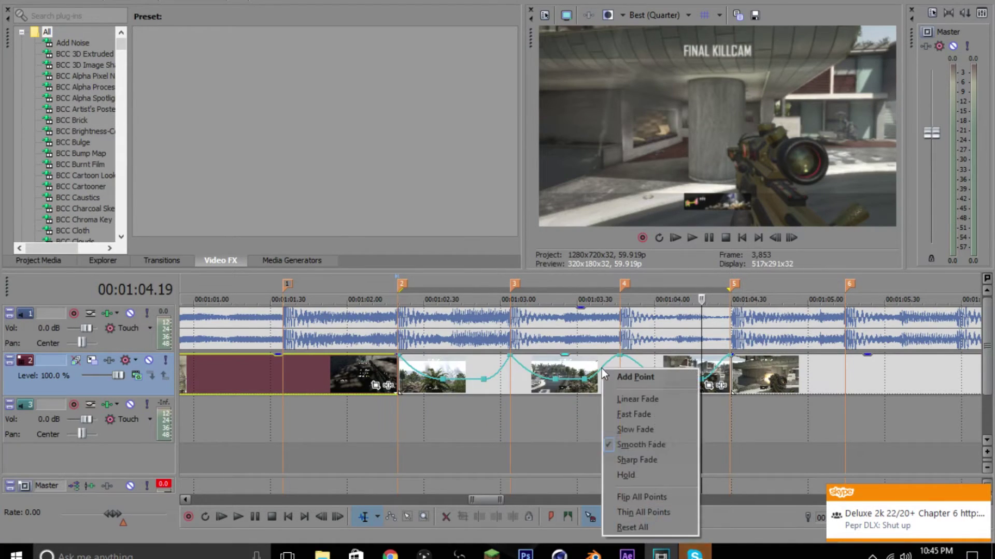
pyautogui.click(654, 428)
pyautogui.rightClick(648, 374)
pyautogui.click(678, 418)
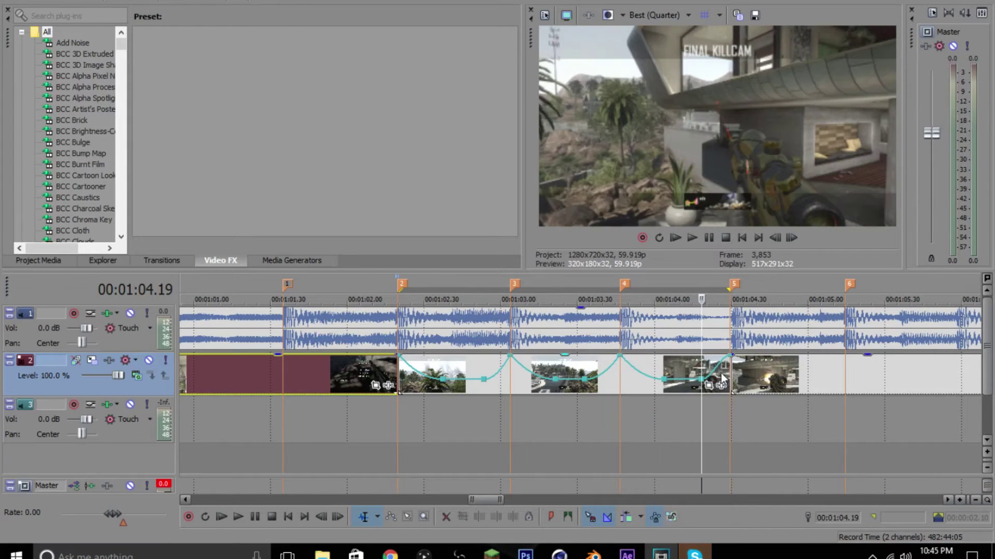
pyautogui.rightClick(718, 365)
# Set the last envelope segment to Slow and play the synced section from about 00:01:02.
pyautogui.click(748, 426)
pyautogui.scroll(-4, 625, 395)
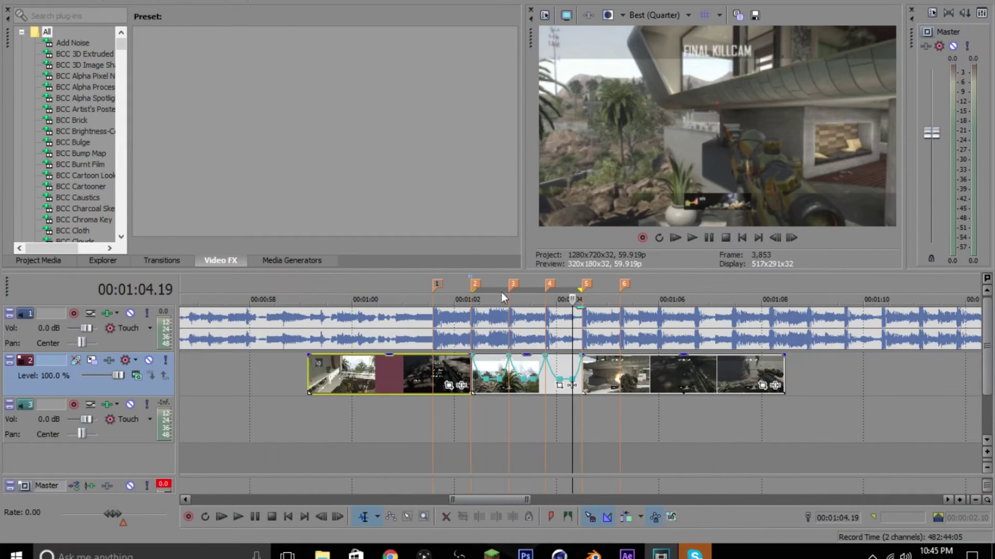
pyautogui.click(452, 369)
pyautogui.press('space')
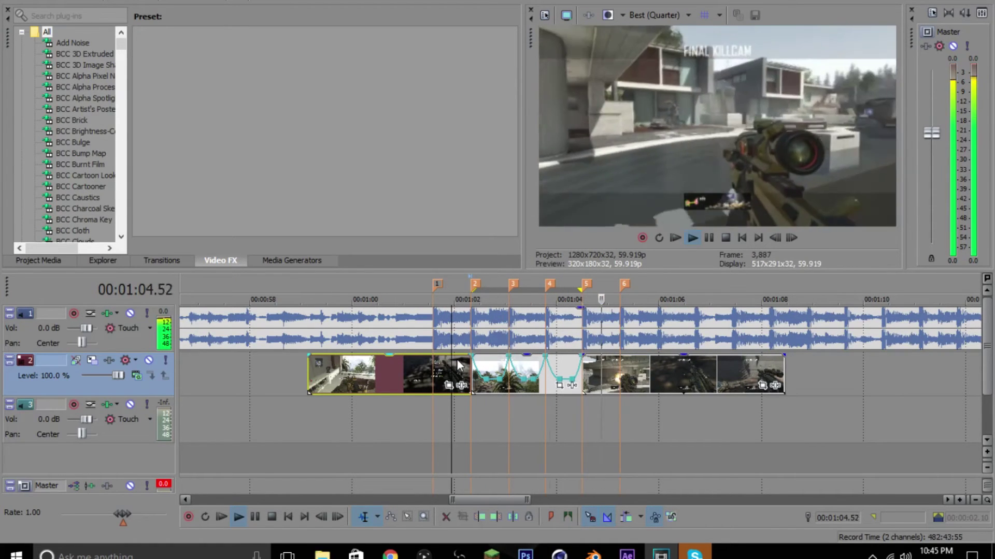
pyautogui.press('space')
# Select the clip after marker 5 and step frame by frame to its start near 00:01:04.30.
pyautogui.click(584, 375)
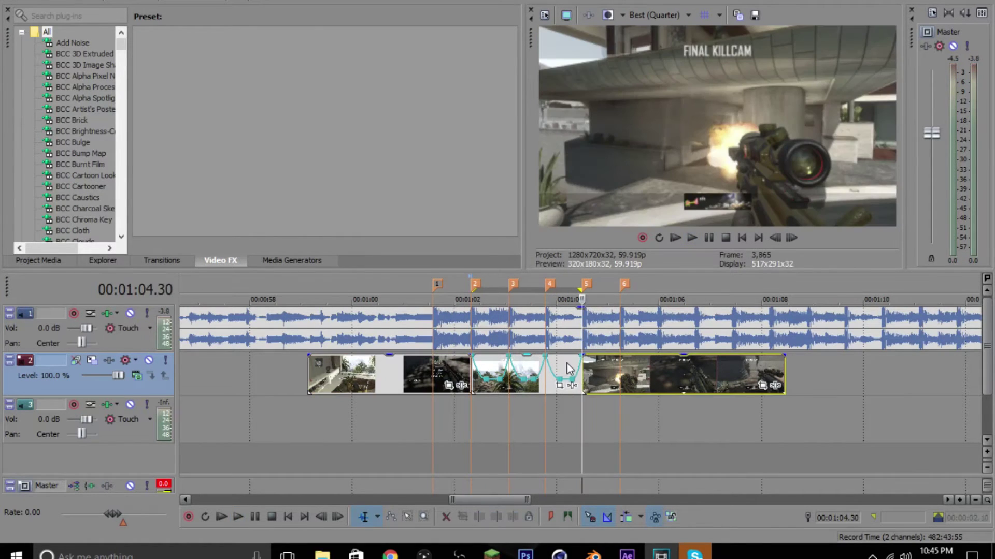
pyautogui.press('Right')
pyautogui.press('Right')
pyautogui.press('Right')
pyautogui.press('Right')
pyautogui.press('Right')
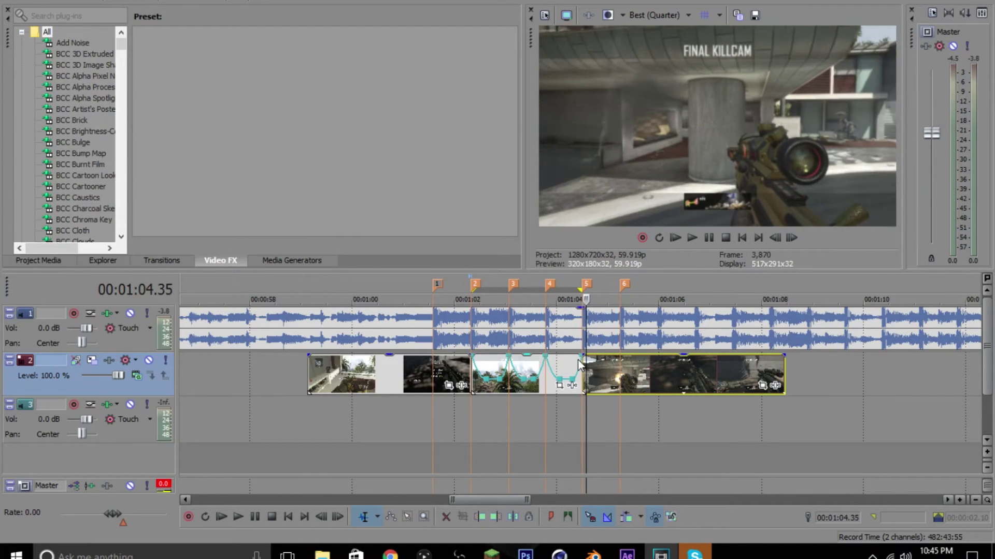
pyautogui.press('Left')
pyautogui.press('Left')
pyautogui.press('Left')
pyautogui.press('Left')
pyautogui.press('Left')
pyautogui.press('Left')
pyautogui.press('Left')
pyautogui.press('Left')
pyautogui.press('Left')
pyautogui.press('Left')
pyautogui.press('Left')
pyautogui.press('Right')
pyautogui.press('Right')
pyautogui.press('Right')
pyautogui.press('Right')
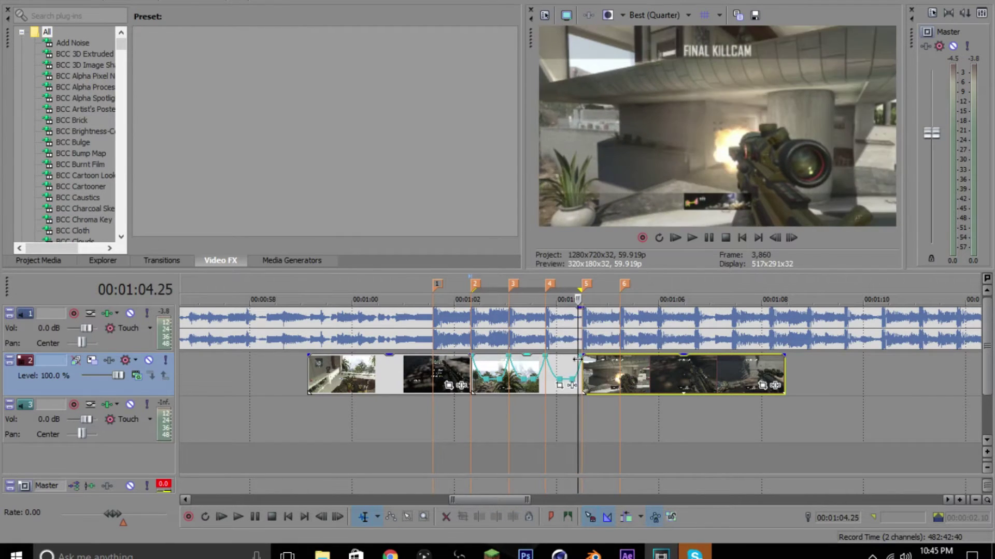
pyautogui.press('Right')
pyautogui.press('Right')
pyautogui.press('Left')
pyautogui.press('Left')
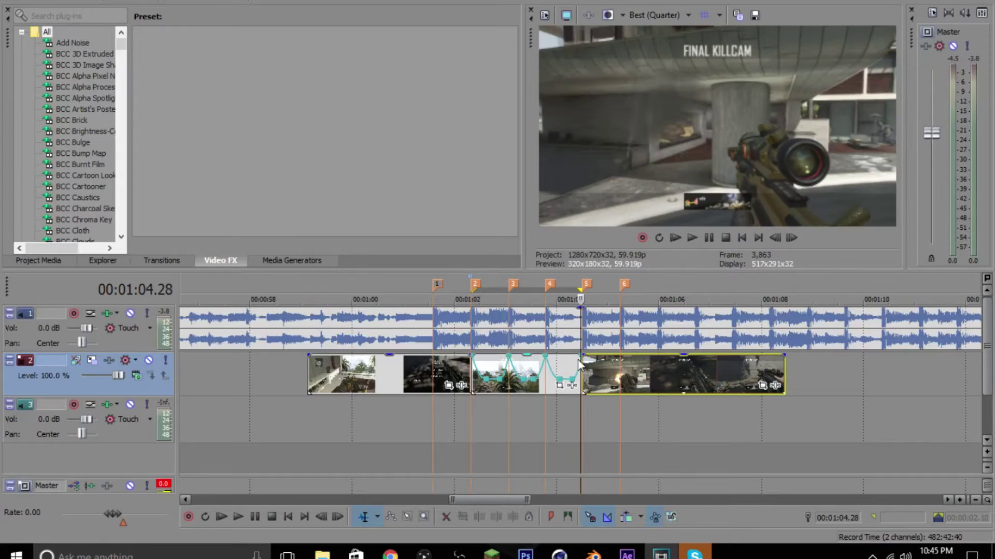
pyautogui.press('Right')
pyautogui.press('Right')
pyautogui.scroll(2, 577, 359)
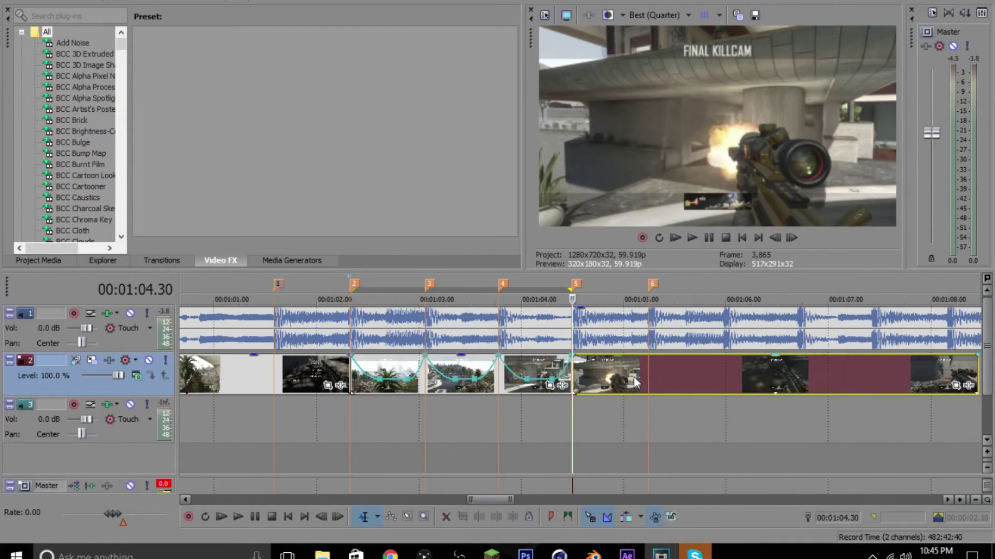
# Delete the clip right of the playhead, undo the deletion, and change an option in the clip's context menu.
pyautogui.rightClick(633, 376)
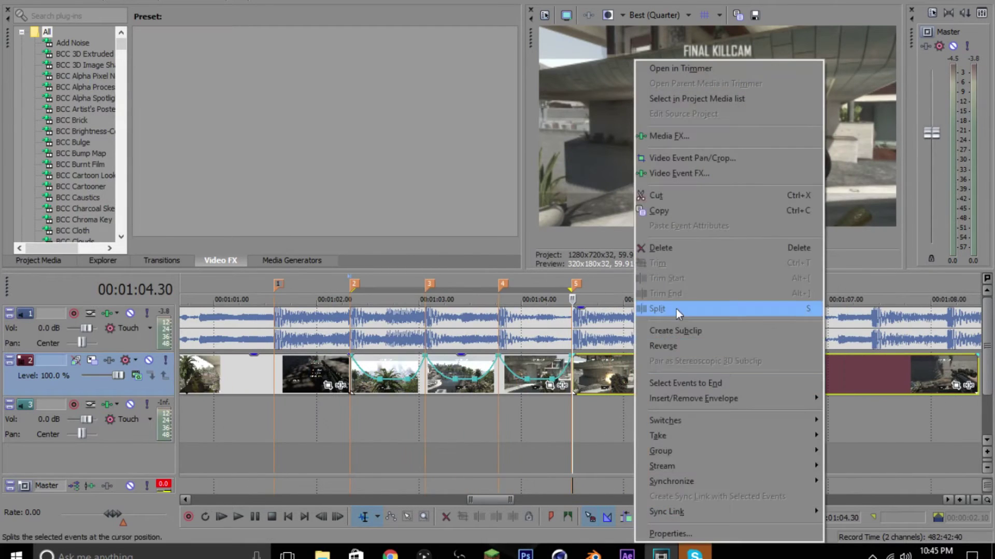
pyautogui.click(686, 250)
pyautogui.hotkey('ctrl', 'z')
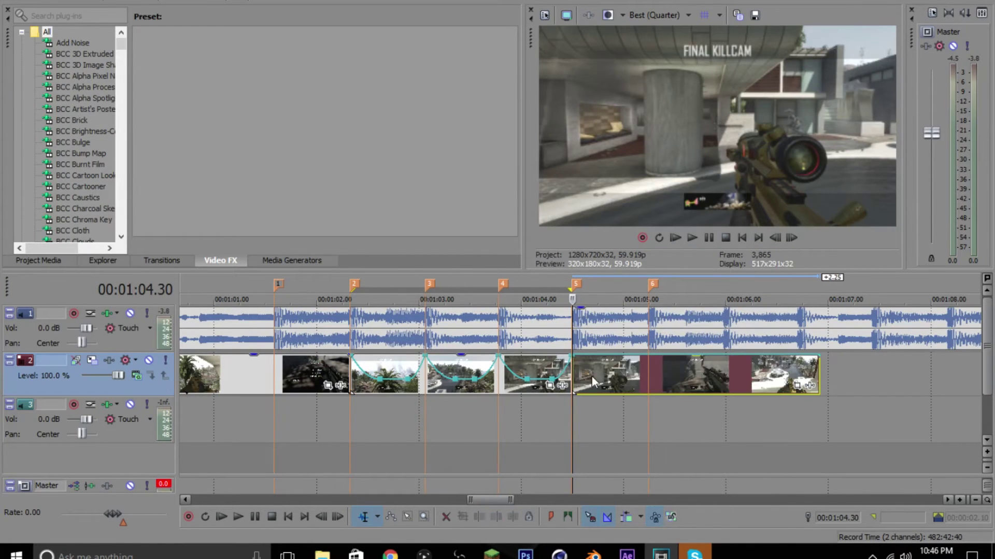
pyautogui.rightClick(659, 385)
pyautogui.click(785, 397)
# Select the three clips between markers 2 and 5 and play them back.
pyautogui.click(611, 366)
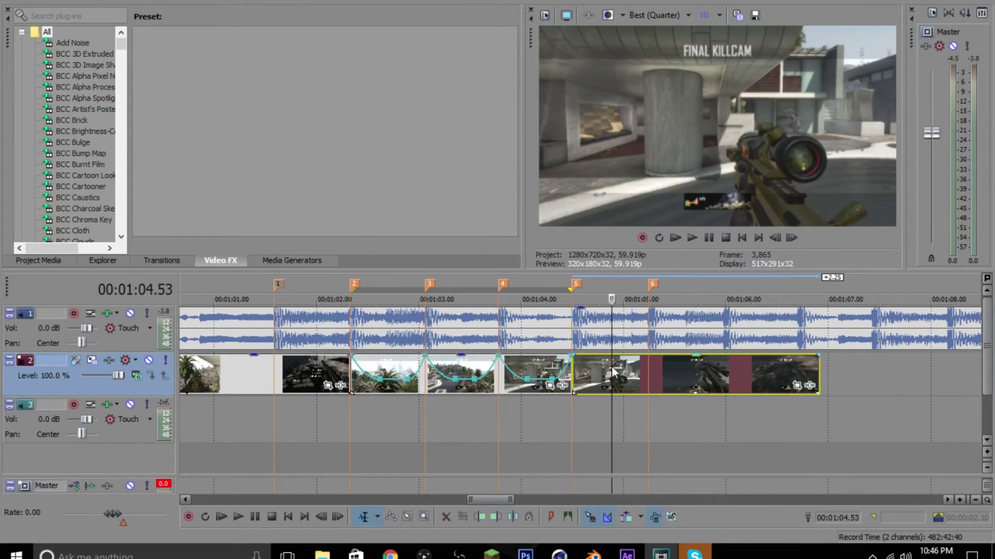
pyautogui.click(366, 381)
pyautogui.press('space')
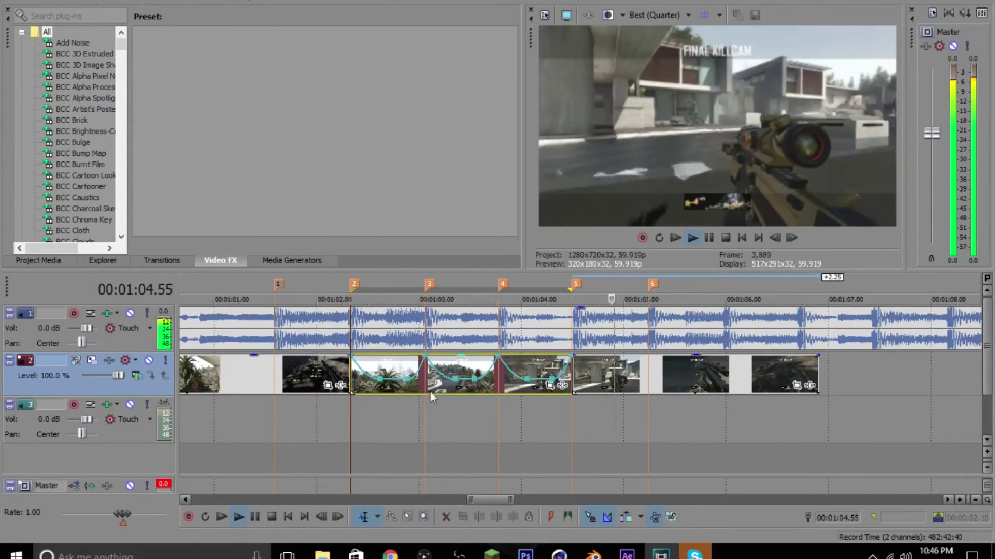
pyautogui.press('space')
pyautogui.press('space')
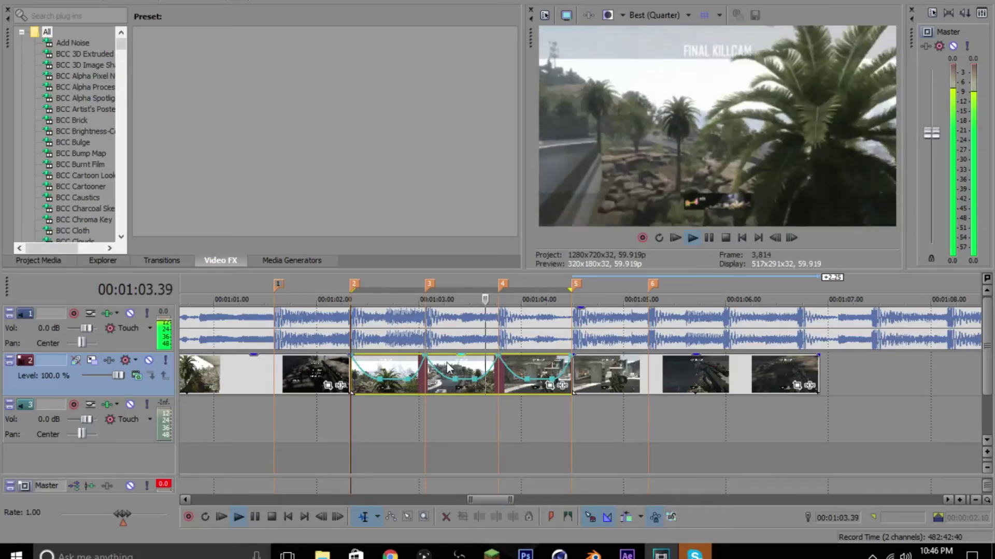
pyautogui.press('space')
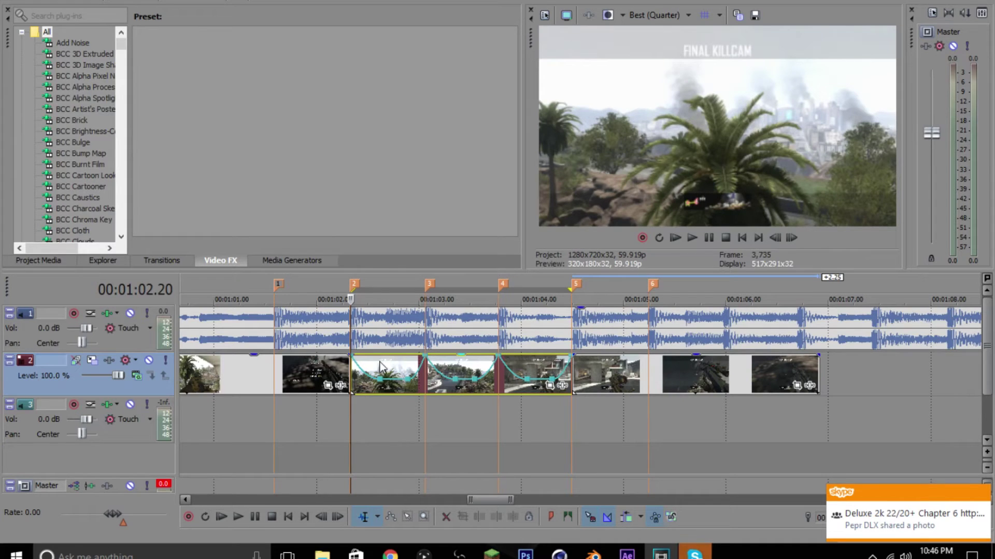
# Play the synced section from marker 2, then park the playhead on marker 3.
pyautogui.click(382, 368)
pyautogui.click(350, 373)
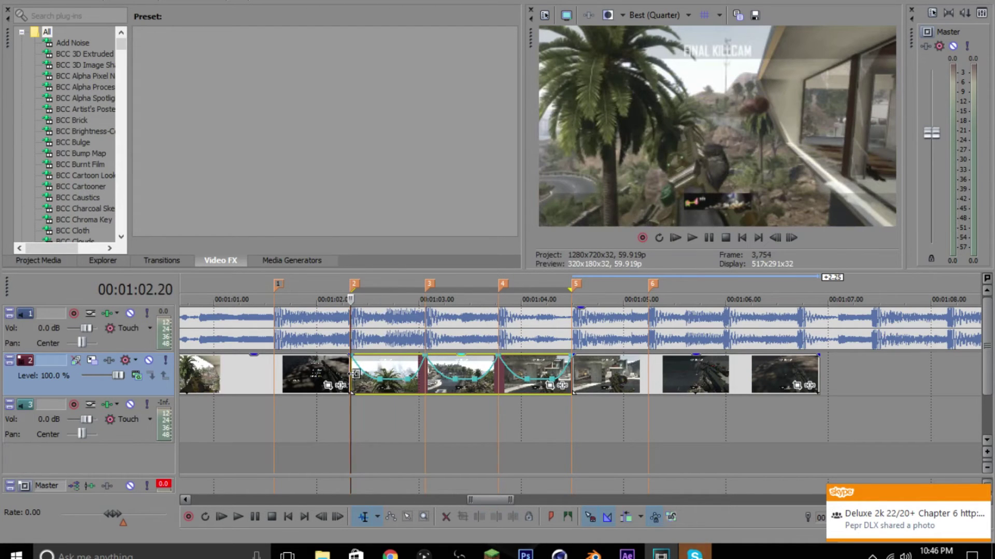
pyautogui.press('space')
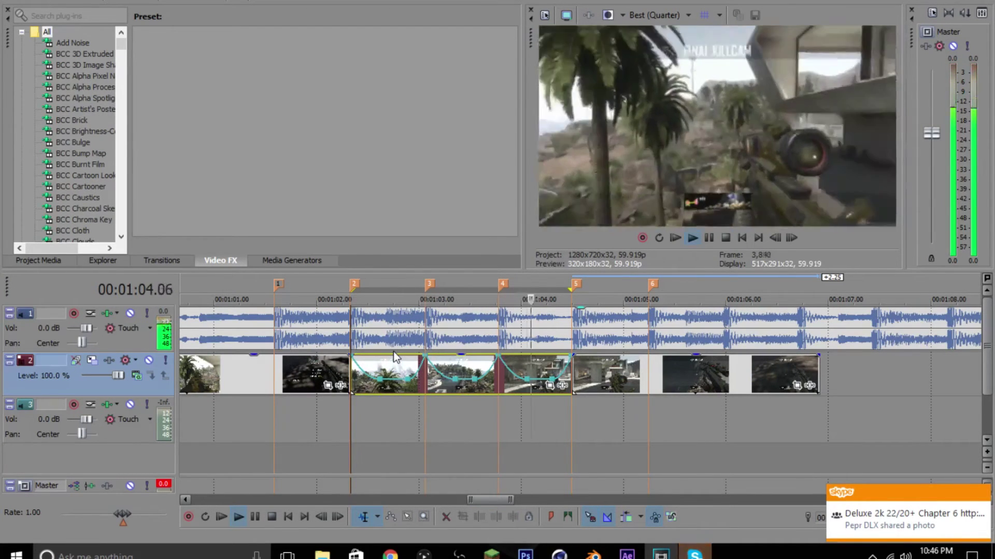
pyautogui.press('space')
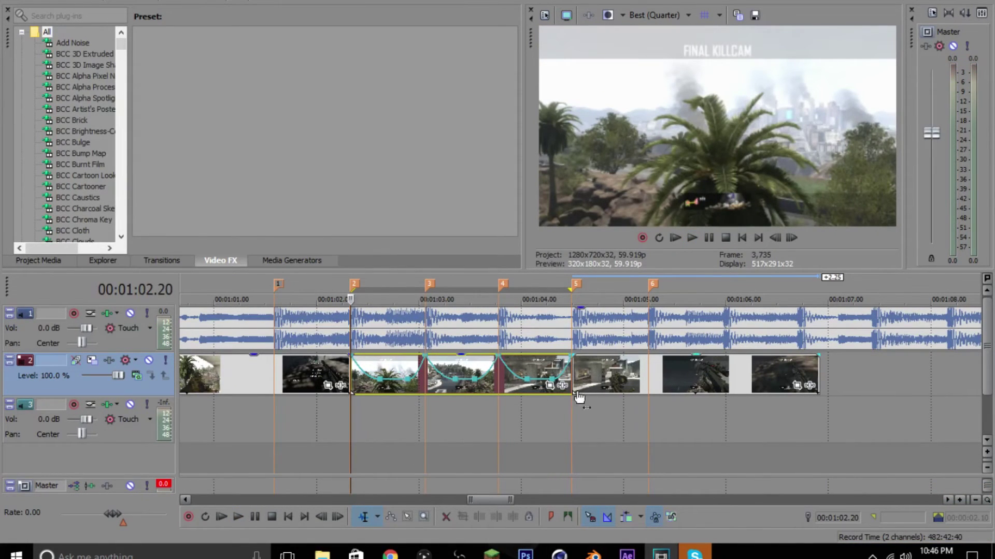
pyautogui.click(426, 386)
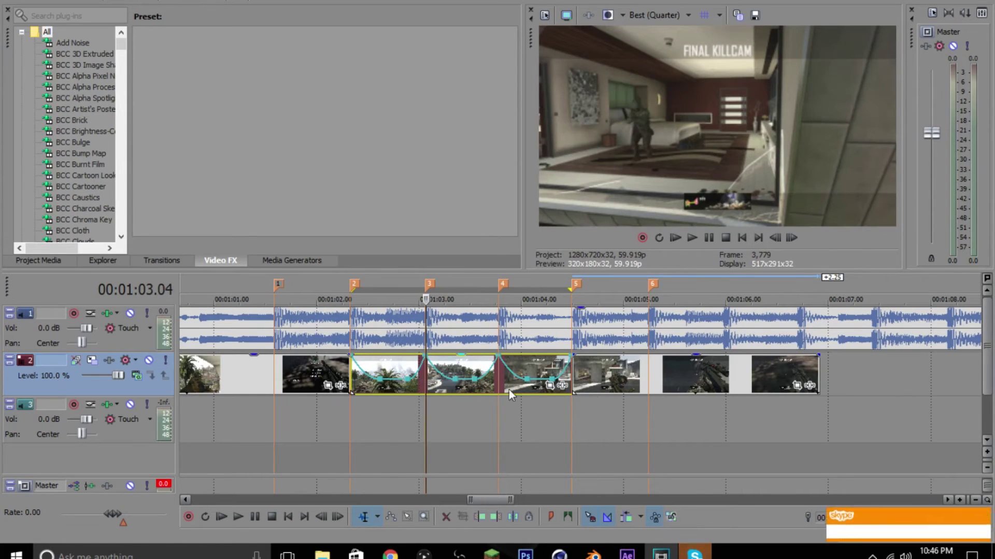
# Apply the 'pump' Pan/Crop preset to the clip at marker 3.
pyautogui.click(550, 386)
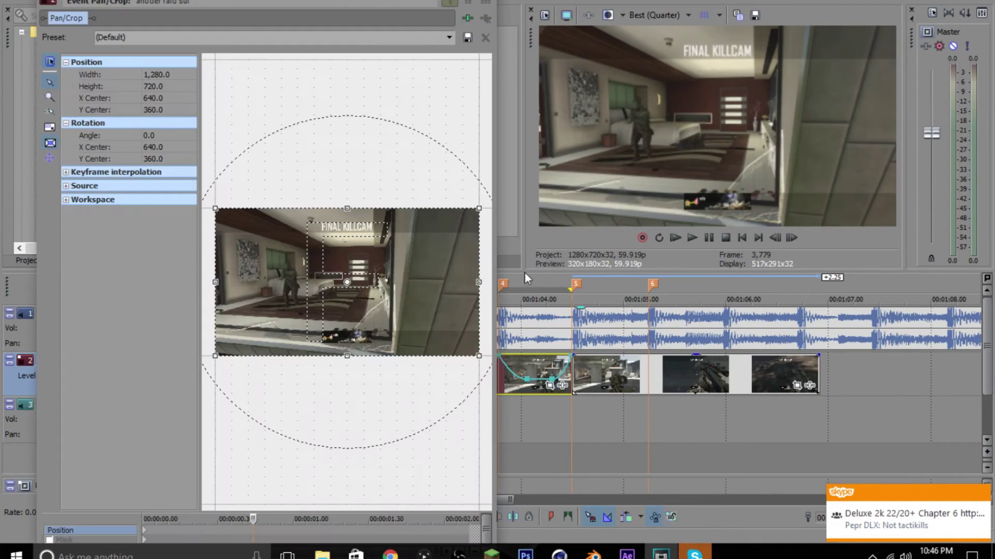
pyautogui.scroll(1, 382, 231)
pyautogui.scroll(-2, 351, 224)
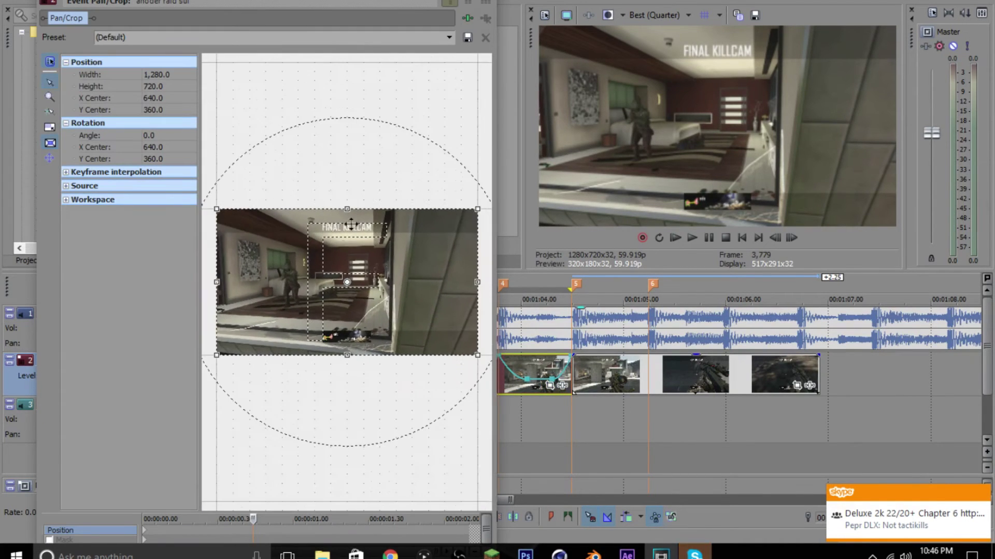
pyautogui.click(450, 38)
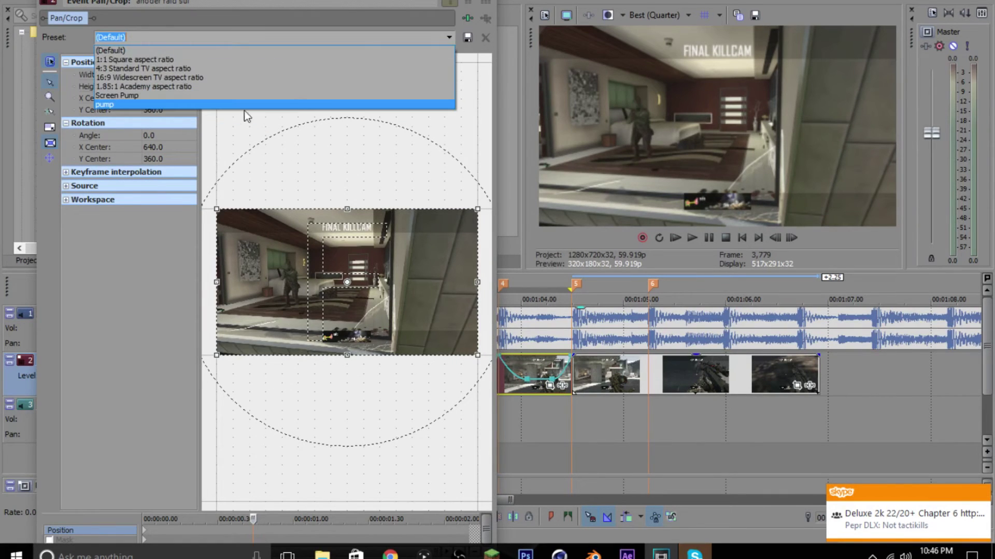
pyautogui.click(240, 105)
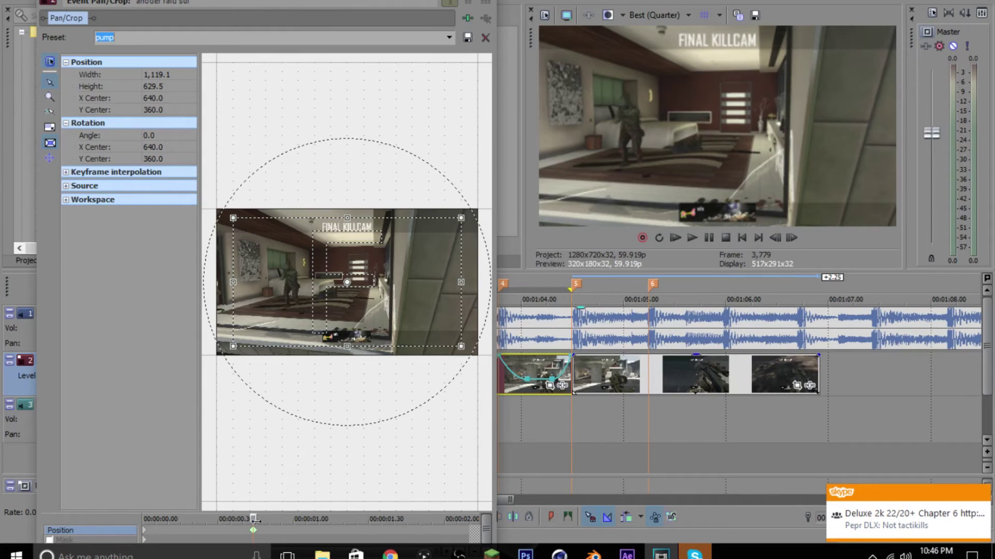
# Give the position keyframe Fast interpolation and restore the frame to full size.
pyautogui.rightClick(253, 530)
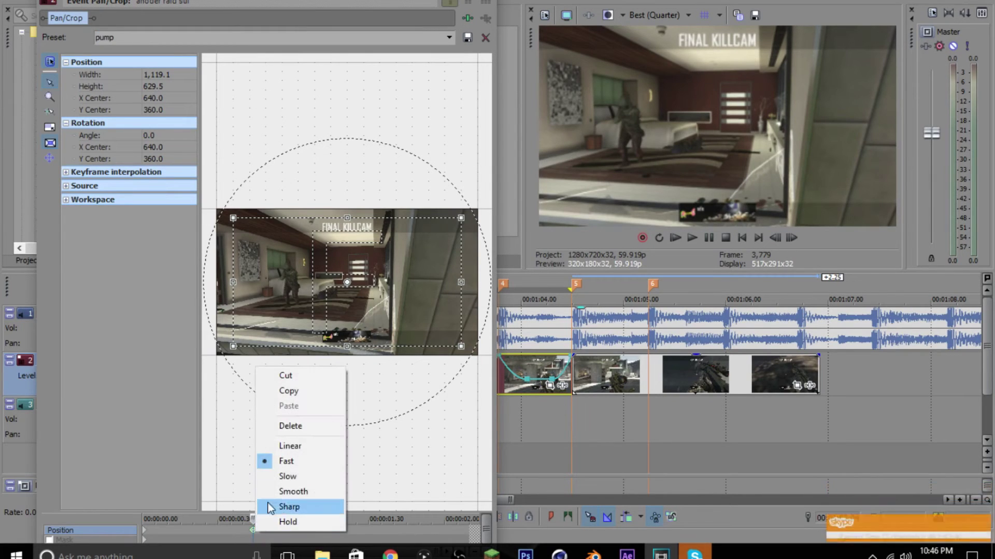
pyautogui.click(285, 462)
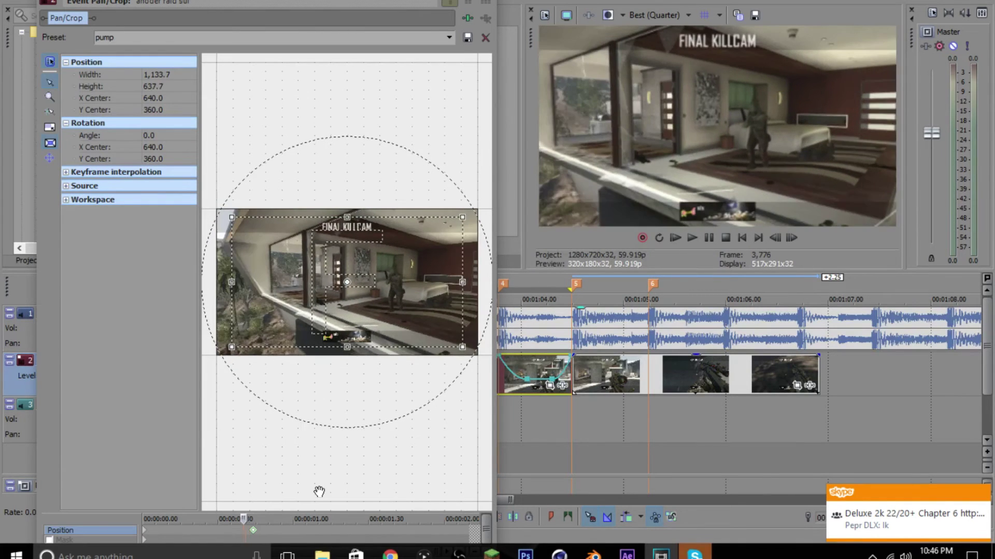
pyautogui.rightClick(303, 243)
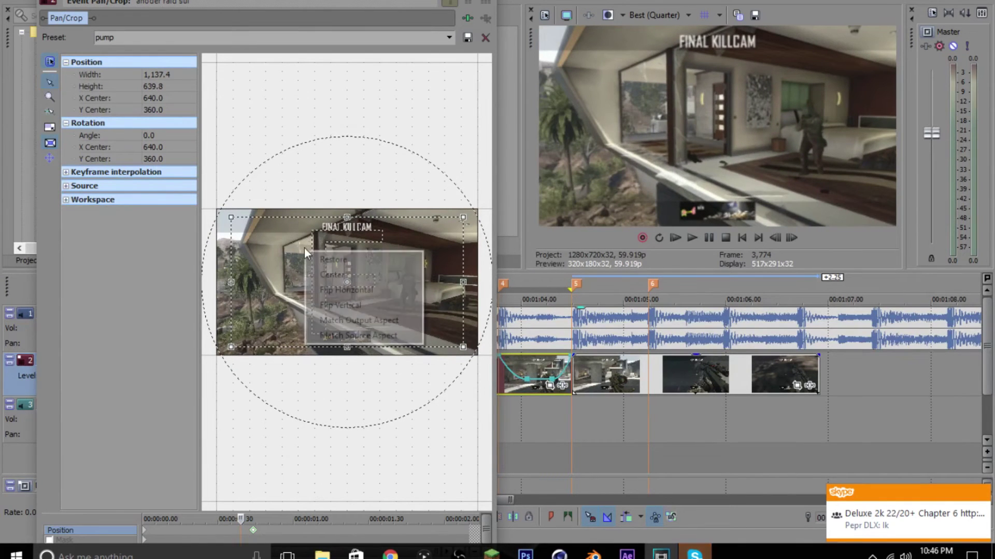
pyautogui.click(331, 259)
# Apply the 'pump' preset to the synced clip at the next beat and restore full frame afterwards.
pyautogui.click(487, 2)
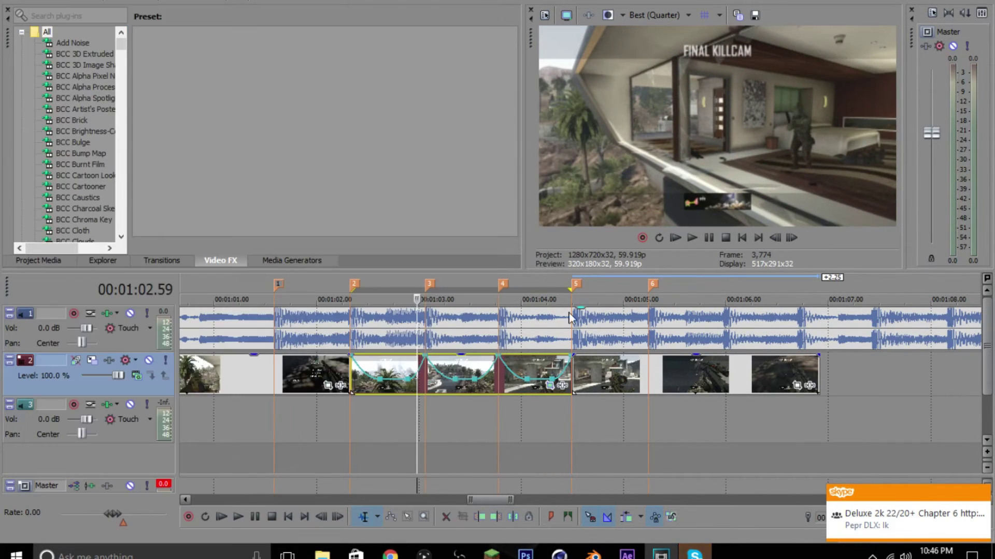
pyautogui.click(501, 369)
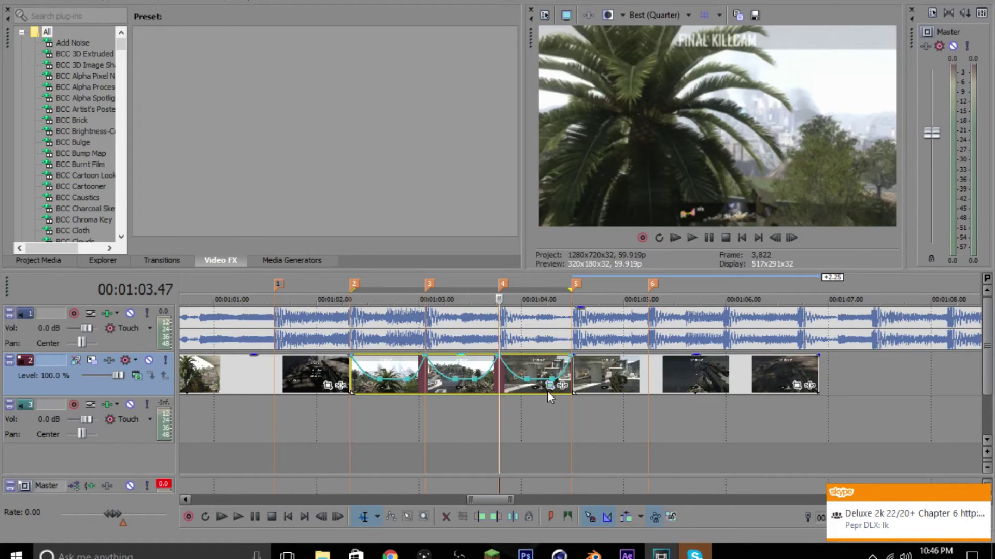
pyautogui.click(549, 387)
pyautogui.click(449, 37)
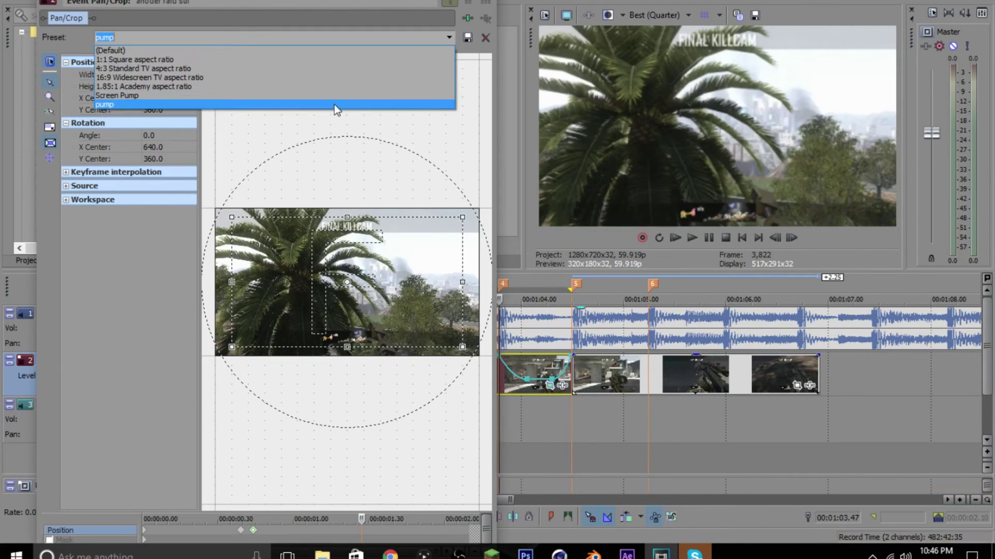
pyautogui.click(334, 104)
pyautogui.click(362, 531)
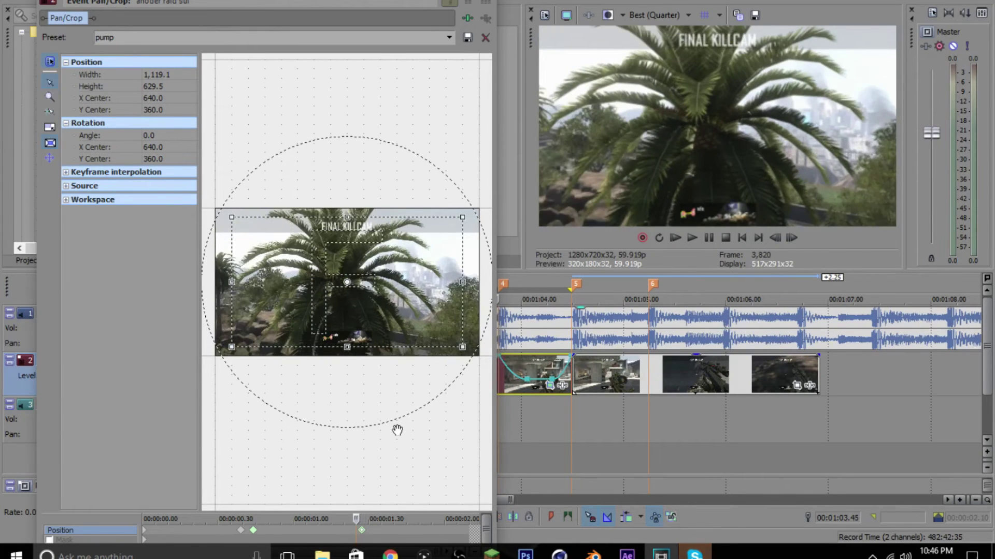
pyautogui.rightClick(292, 250)
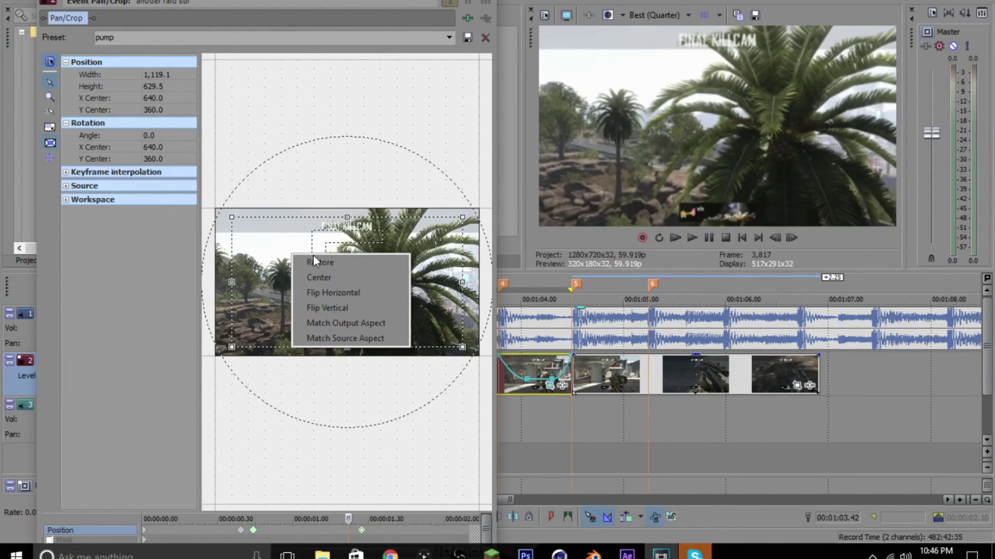
pyautogui.click(311, 262)
# Give both Pan/Crop keyframes, including the one at 00:00:01.00, Slow easing.
pyautogui.rightClick(243, 533)
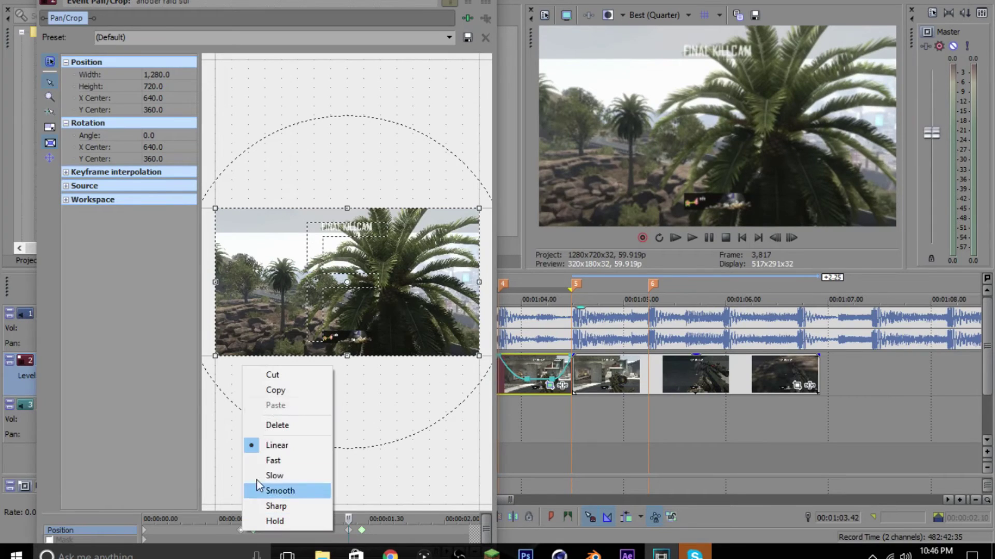
pyautogui.click(284, 473)
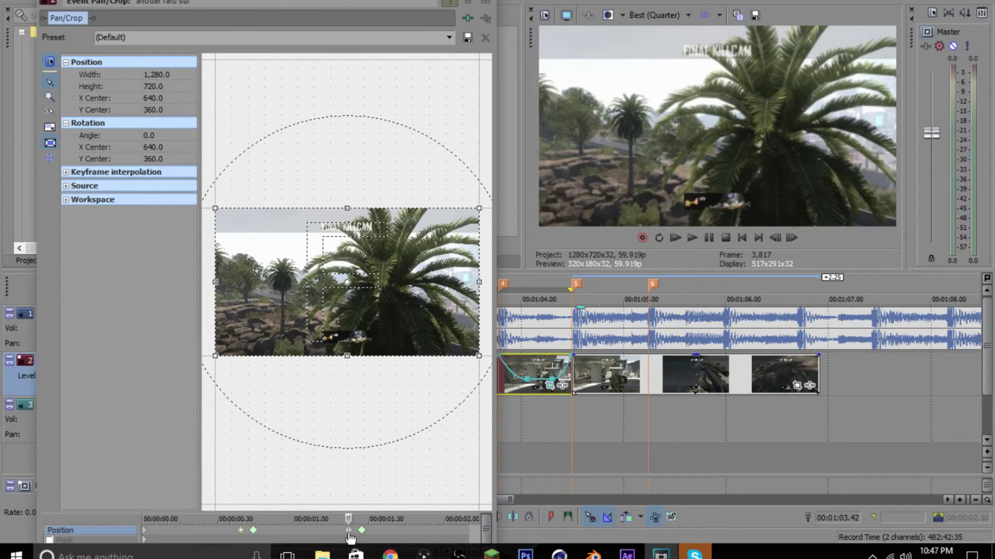
pyautogui.rightClick(349, 530)
pyautogui.click(381, 478)
pyautogui.click(526, 334)
# At the synced clip's end, reset Pan/Crop to full frame, apply the pump zoom preset, and preview it.
pyautogui.click(565, 369)
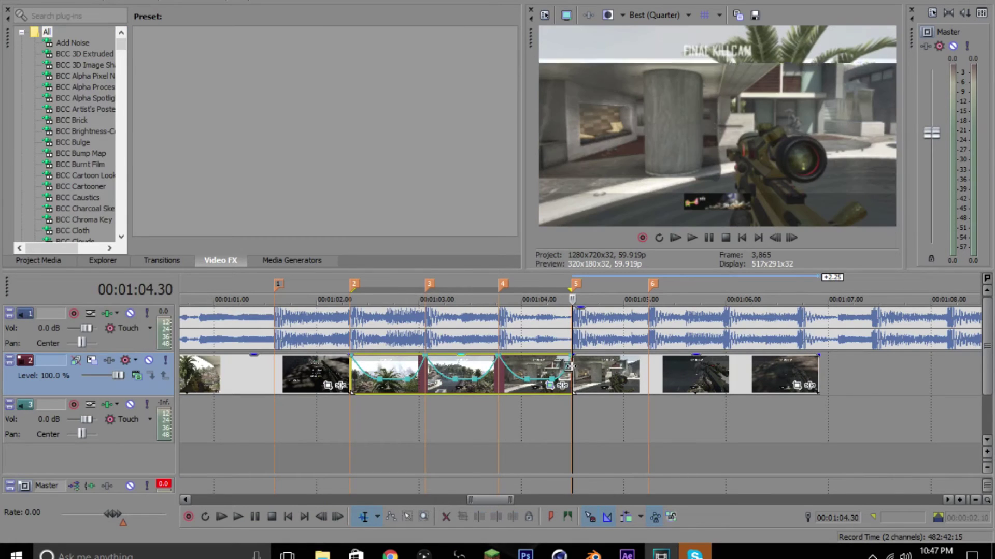
pyautogui.click(550, 386)
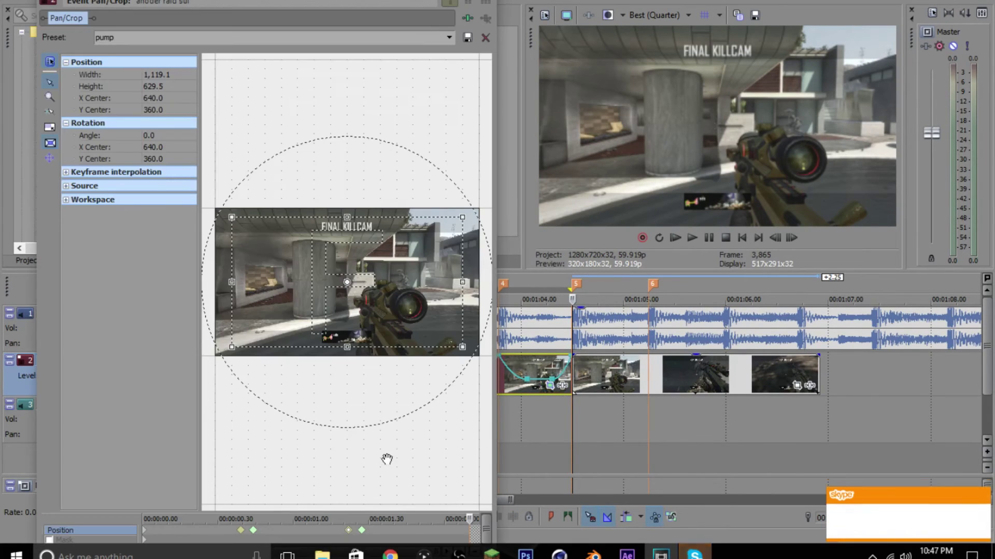
pyautogui.rightClick(270, 257)
pyautogui.click(322, 265)
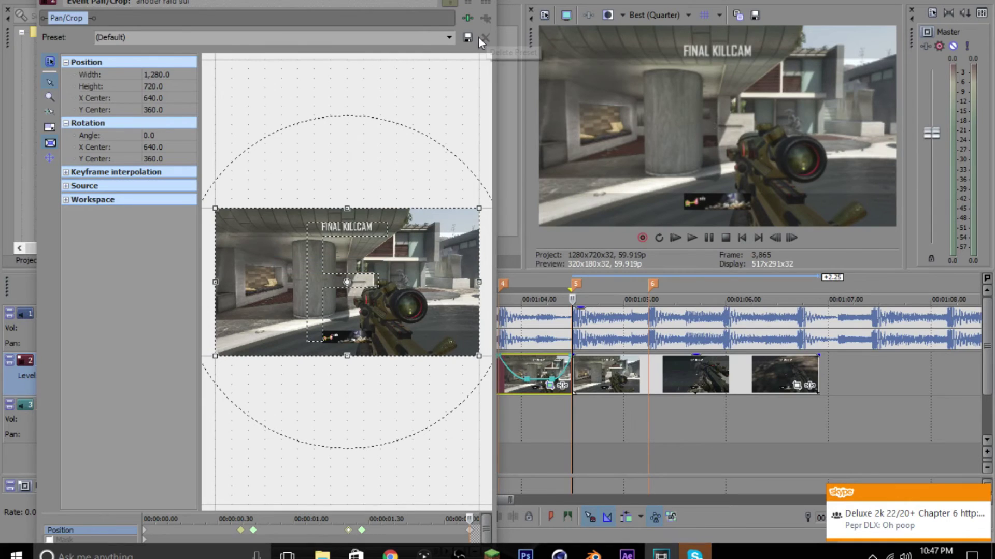
pyautogui.click(449, 37)
pyautogui.click(329, 105)
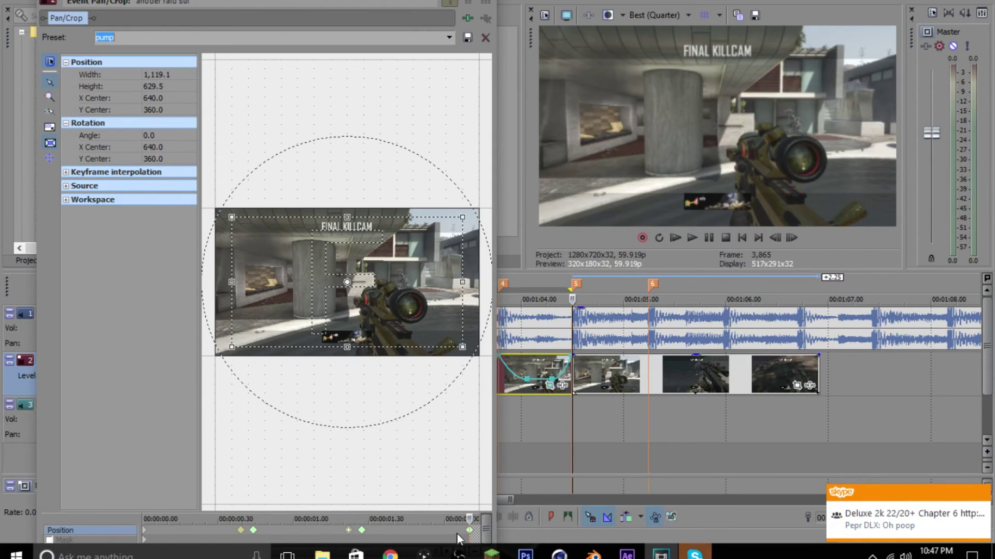
pyautogui.press('space')
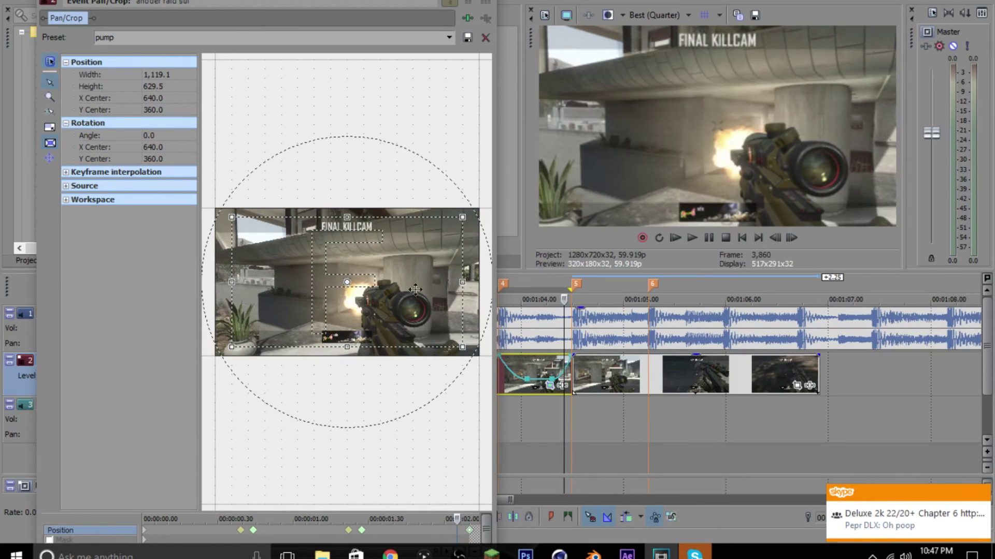
# Restore the next keyframe to full frame and give the end keyframe Slow easing.
pyautogui.rightClick(411, 263)
pyautogui.click(415, 271)
pyautogui.rightClick(458, 530)
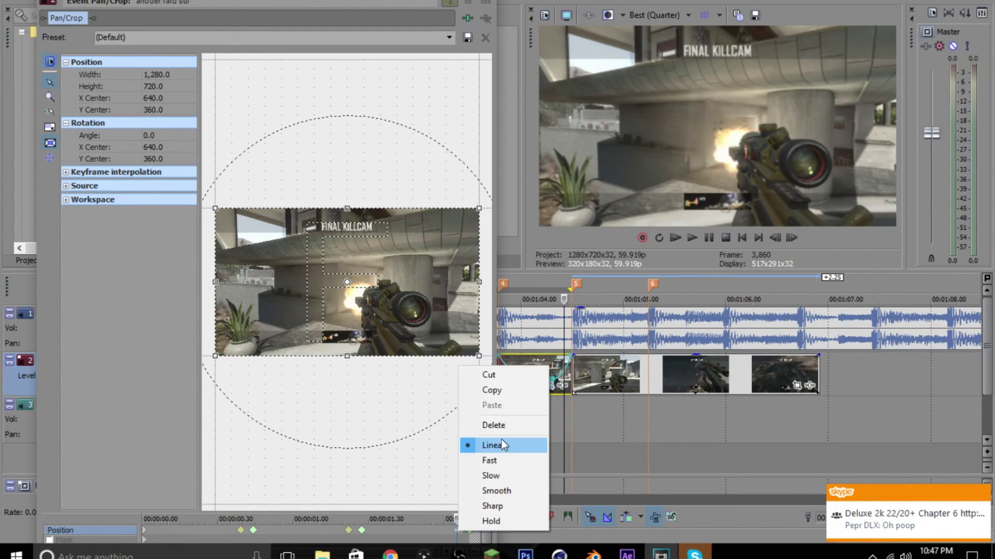
pyautogui.click(496, 473)
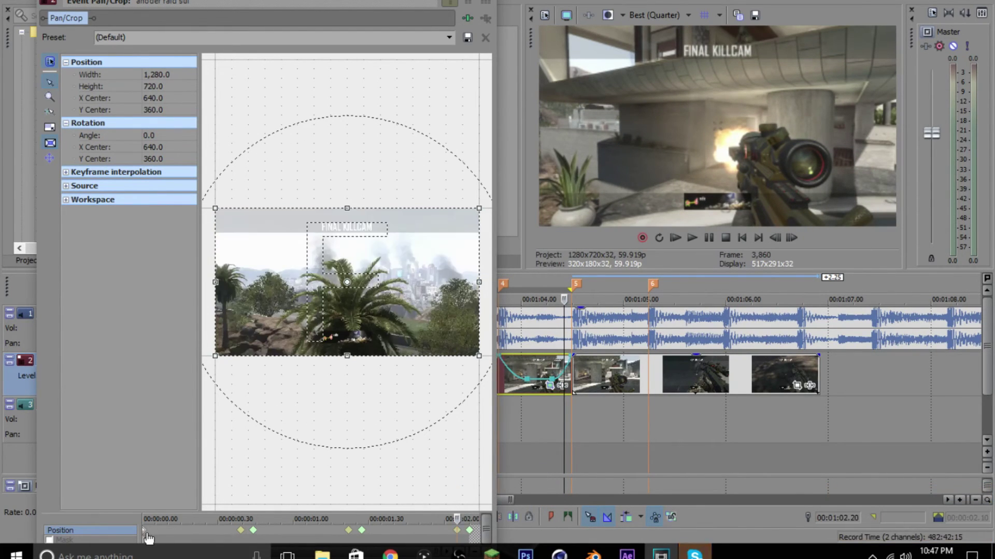
# Apply the pump zoom preset at the clip start, then close Pan/Crop and play back the result.
pyautogui.click(449, 37)
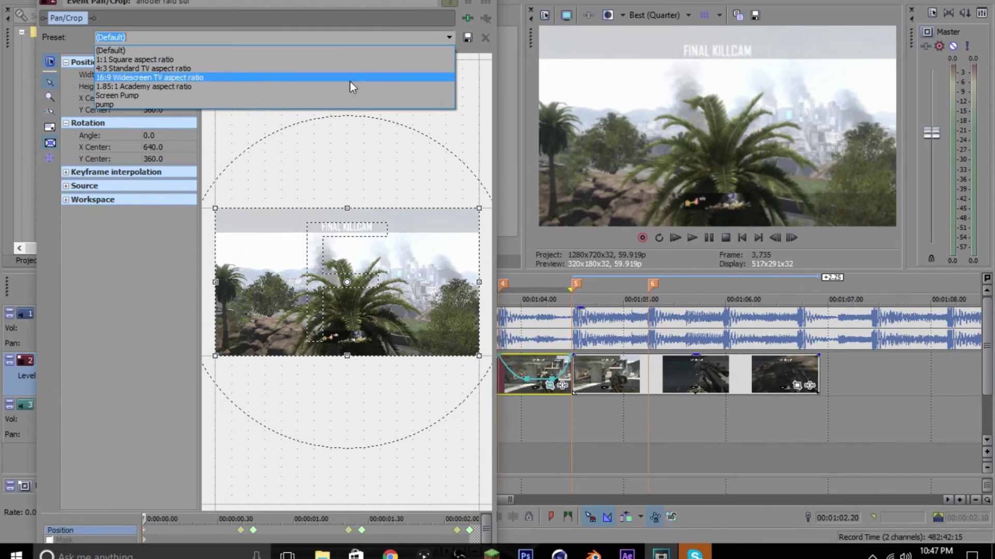
pyautogui.click(244, 103)
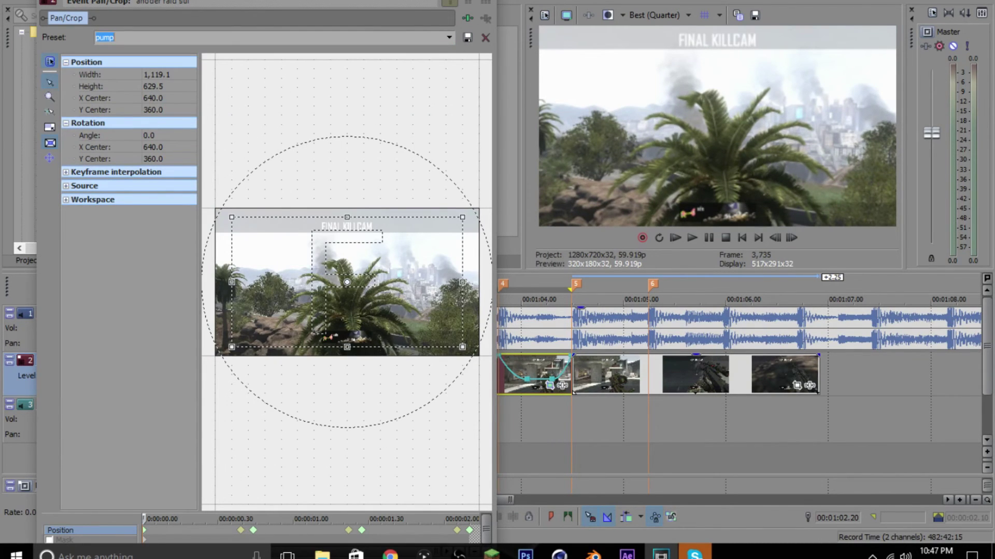
pyautogui.hotkey('alt', 'F4')
pyautogui.press('space')
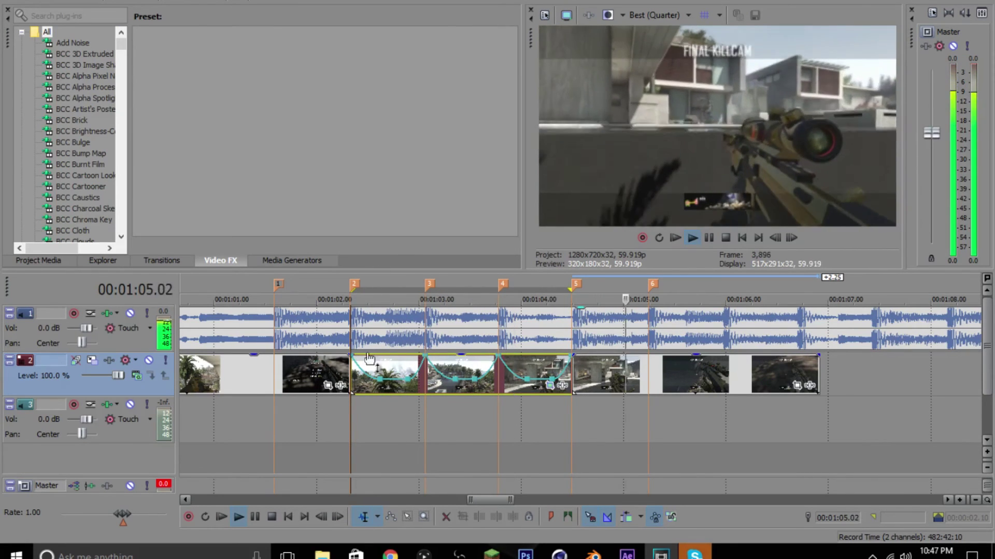
pyautogui.click(334, 368)
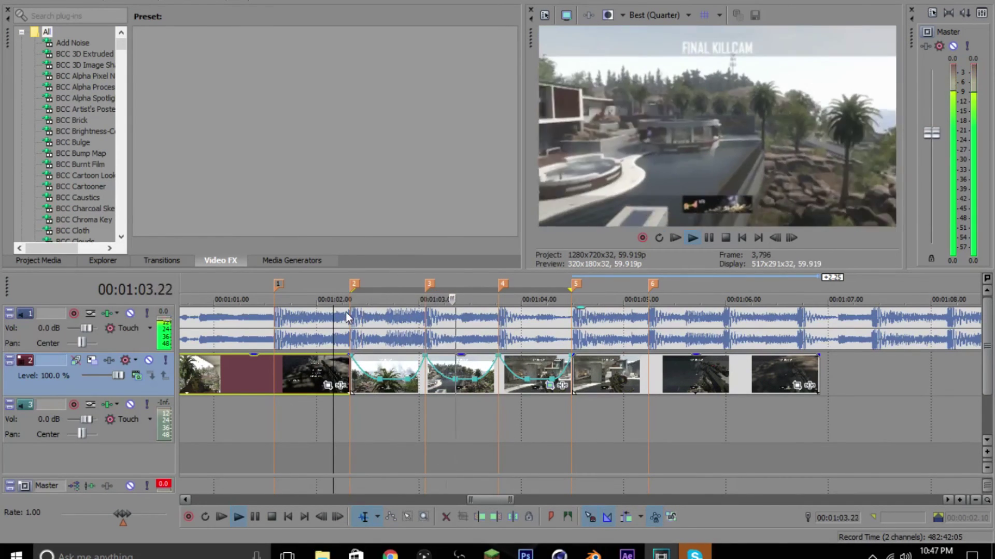
pyautogui.press('space')
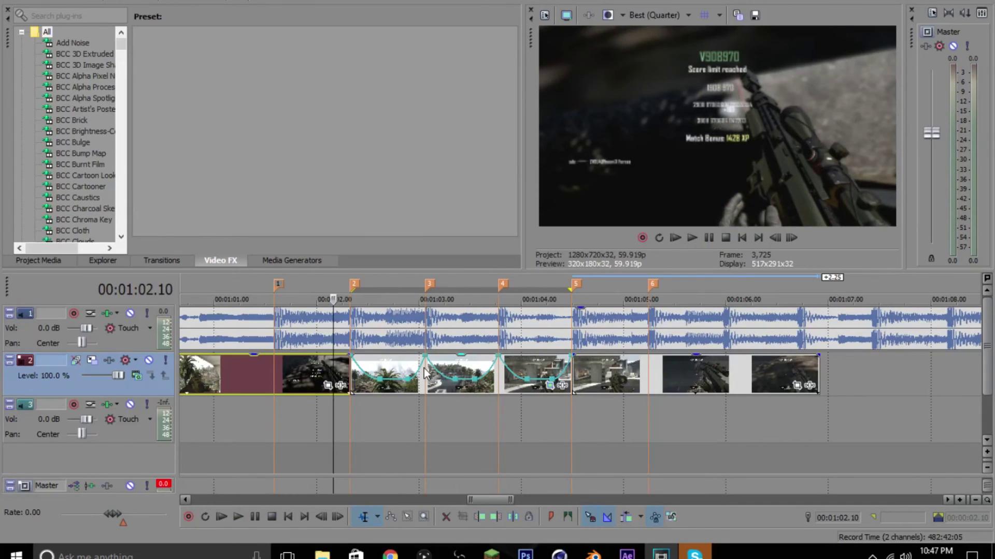
pyautogui.click(424, 371)
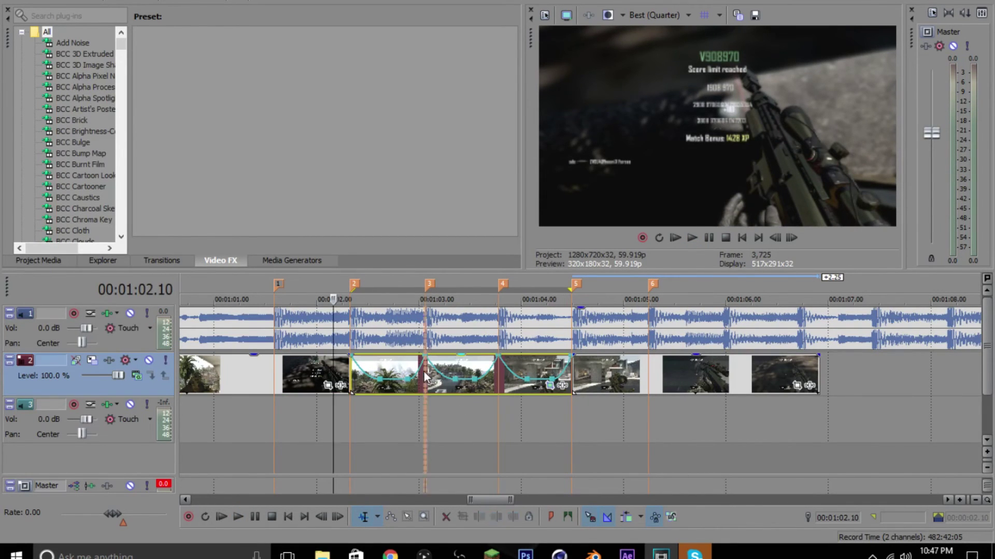
pyautogui.click(390, 366)
pyautogui.press('space')
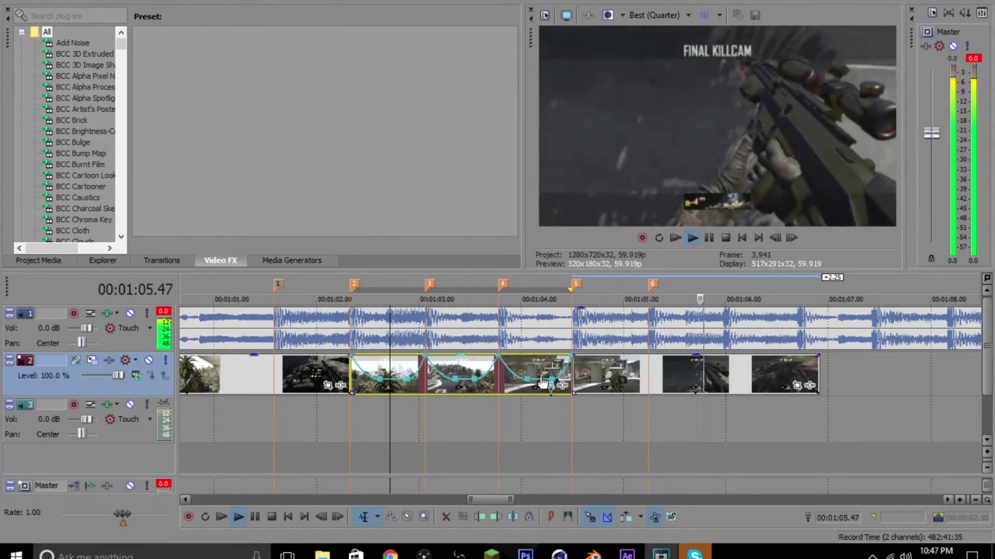
pyautogui.press('space')
pyautogui.scroll(-4, 543, 386)
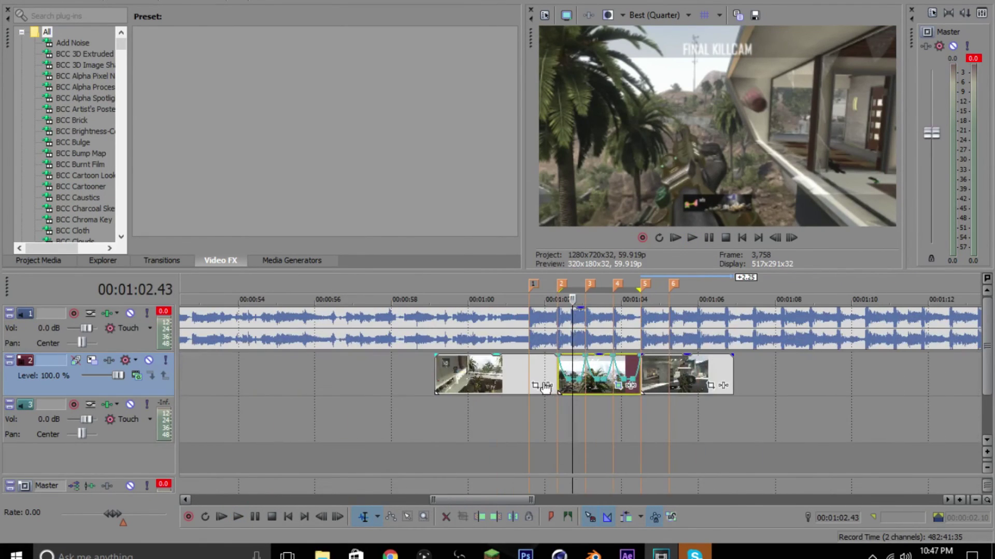